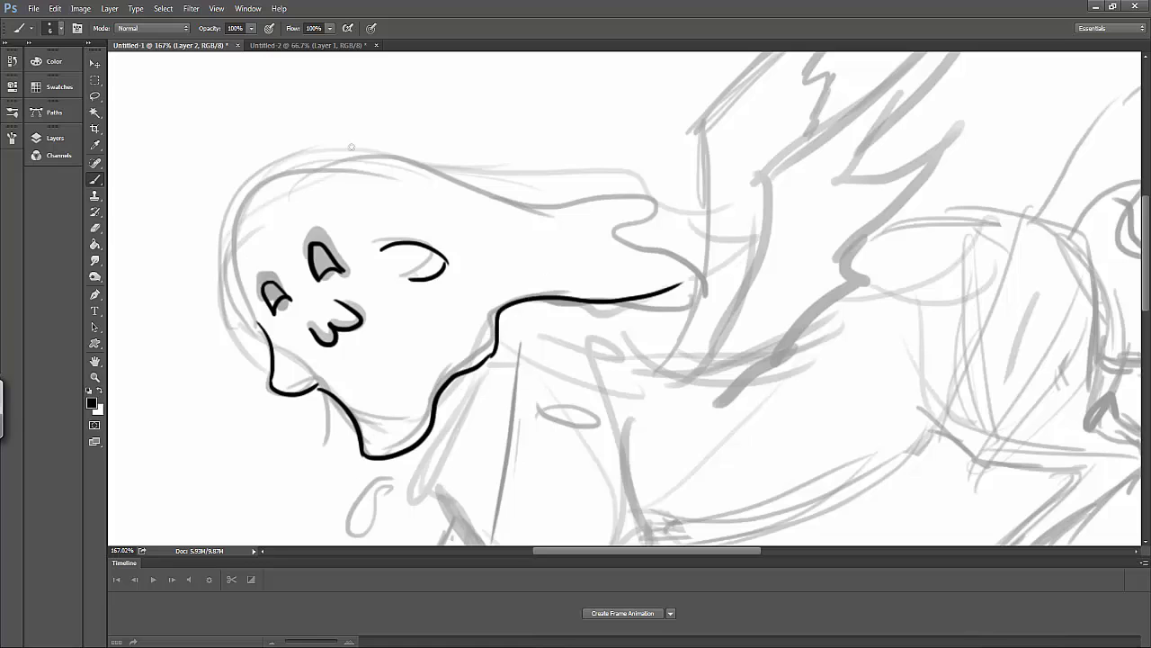
# Step: Ink the front of the creature over the sketch, completing the head outline, filled eyes, collar with holes and chest curve
pyautogui.moveTo(260, 321); pyautogui.dragTo(673, 236)
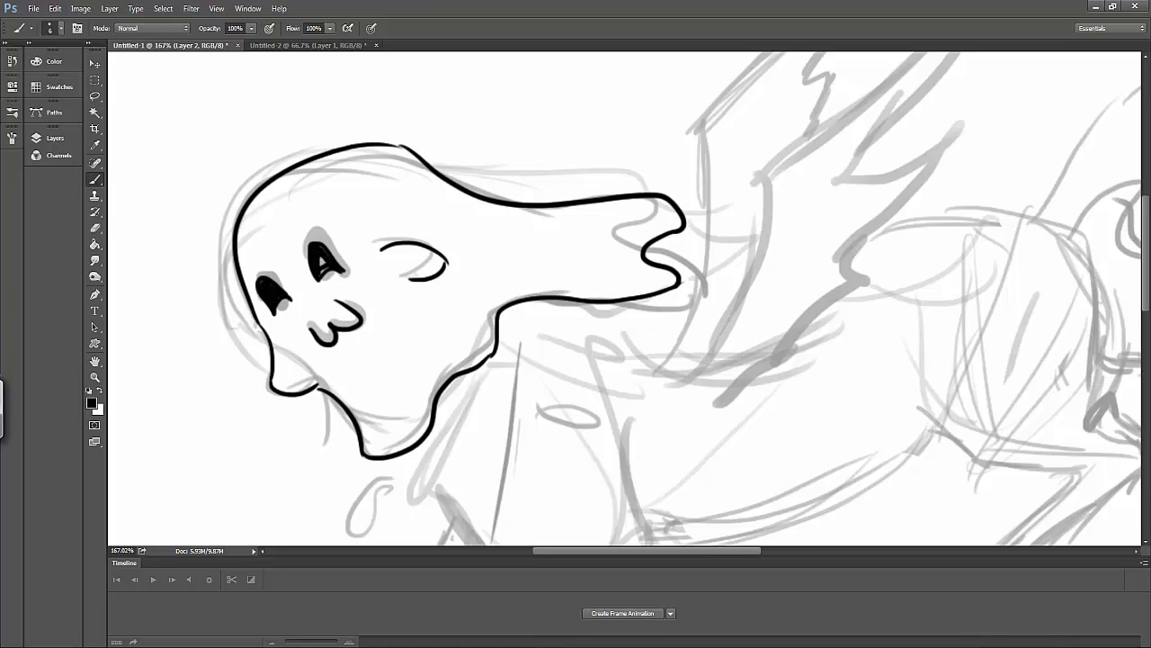
pyautogui.scroll(-4, 459, 313)
pyautogui.scroll(2, 378, 324)
pyautogui.moveTo(297, 286); pyautogui.dragTo(352, 331)
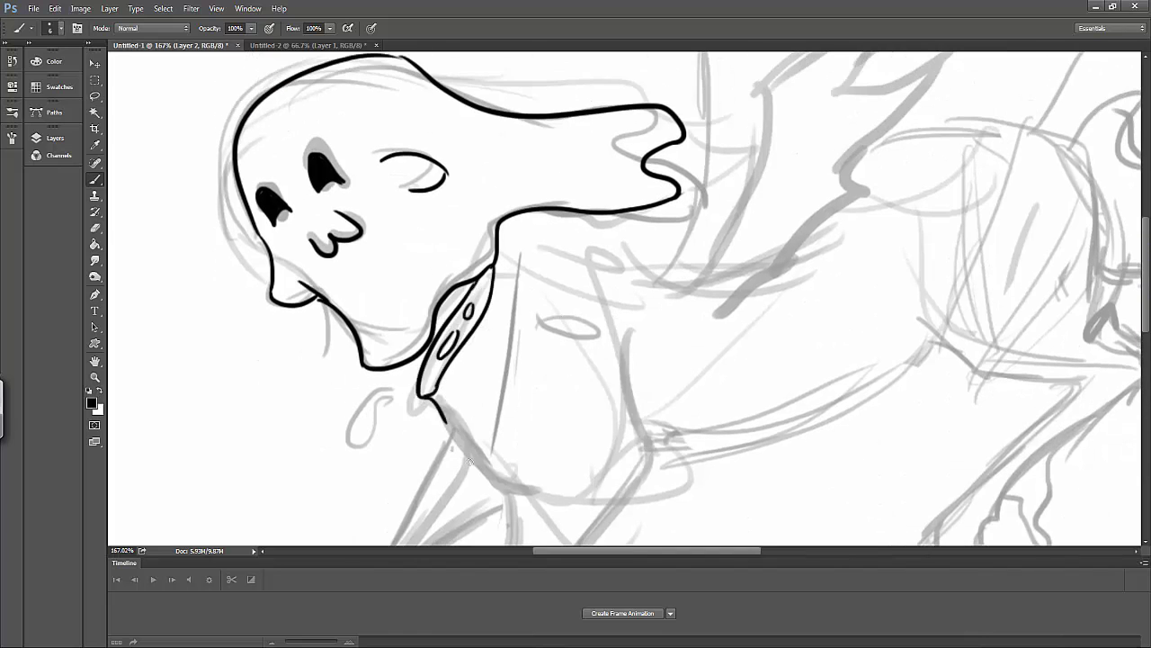
pyautogui.moveTo(468, 461); pyautogui.dragTo(595, 497)
pyautogui.moveTo(633, 338); pyautogui.dragTo(661, 447)
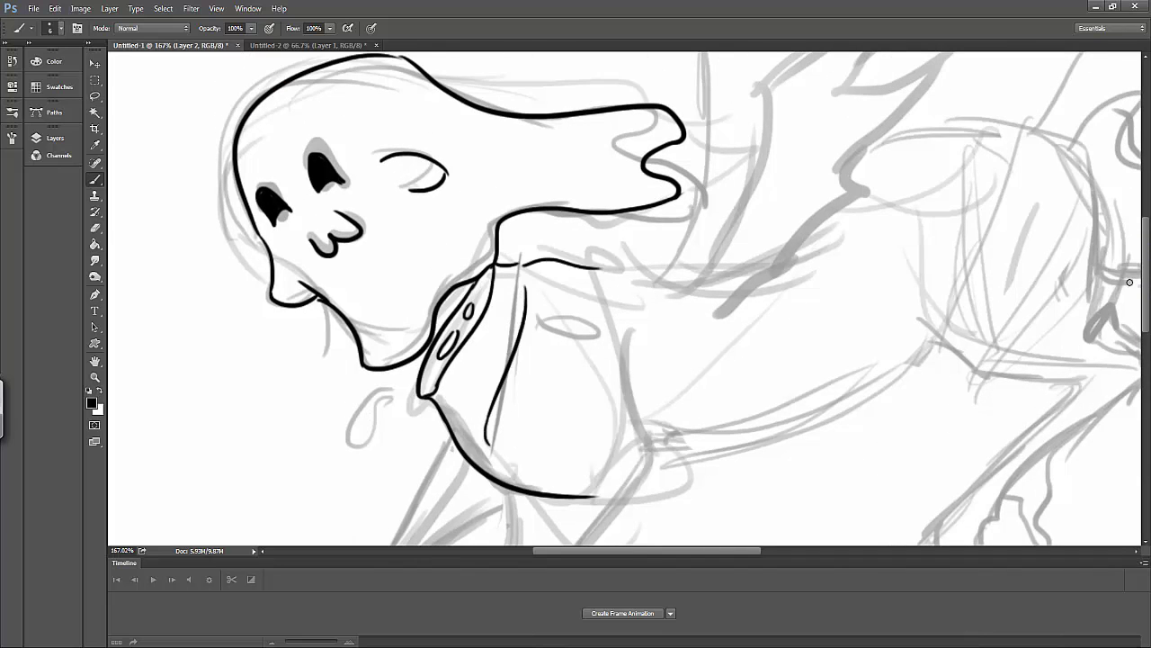
# Step: Ink the near front leg down to its hoof and draw a splash blob with a small droplet behind it
pyautogui.scroll(-10, 878, 297)
pyautogui.moveTo(512, 103); pyautogui.dragTo(493, 241)
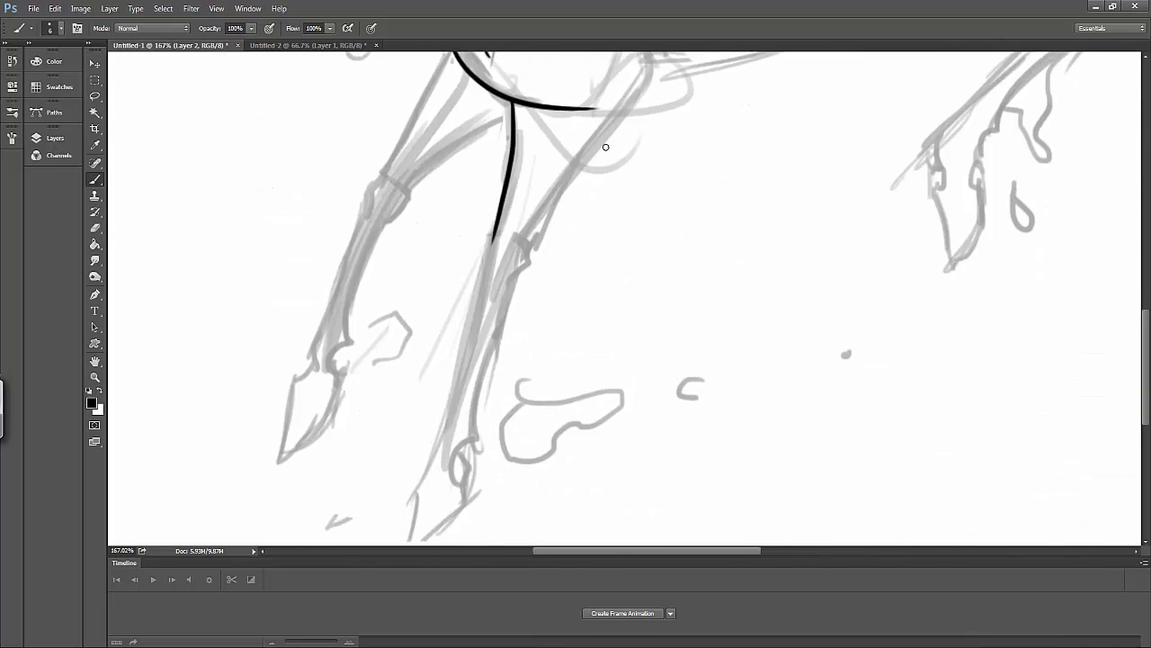
pyautogui.moveTo(631, 76)
pyautogui.mouseDown()
pyautogui.moveTo(527, 241)
pyautogui.moveTo(426, 453)
pyautogui.mouseUp()
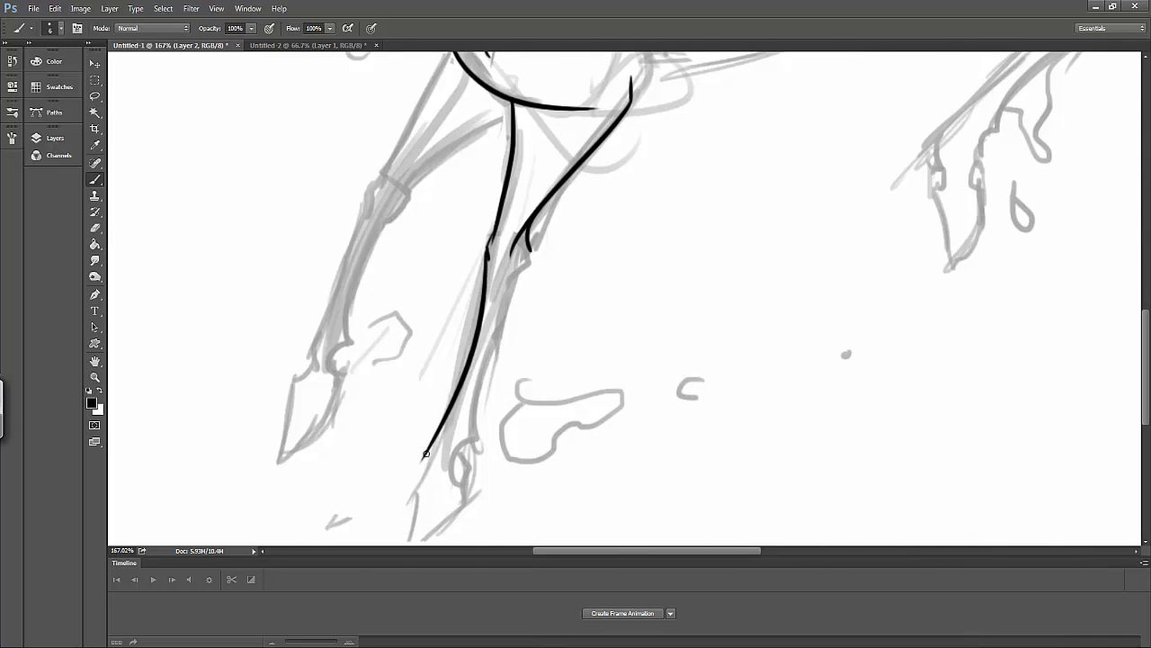
pyautogui.moveTo(529, 250); pyautogui.dragTo(469, 447)
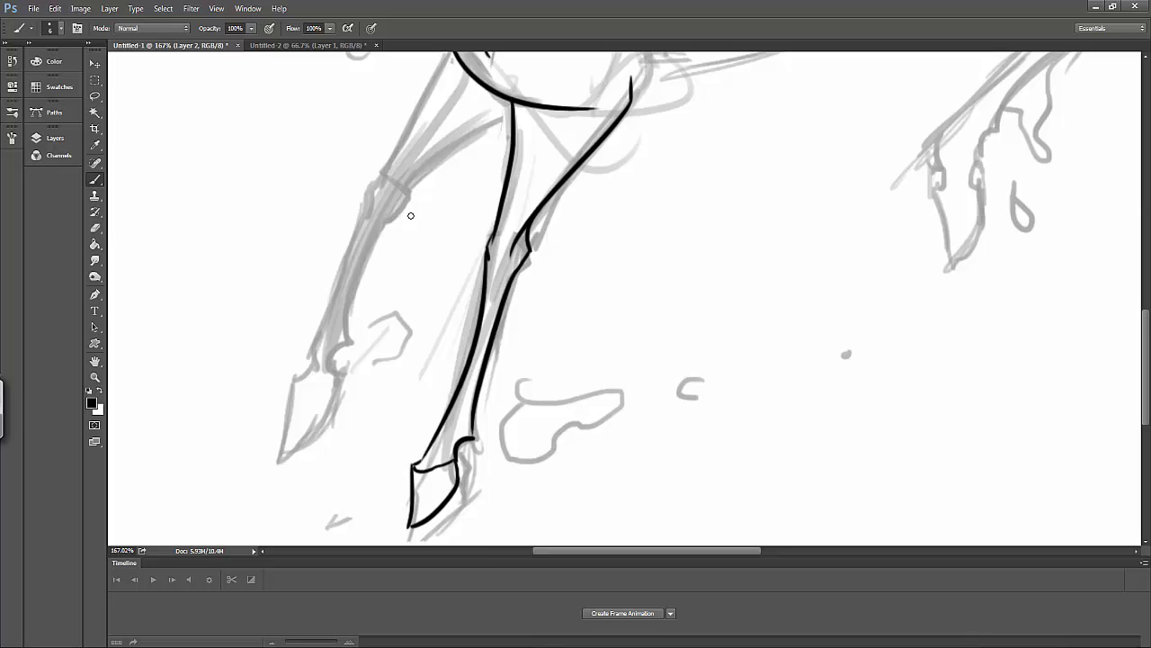
pyautogui.moveTo(519, 402)
pyautogui.mouseDown()
pyautogui.moveTo(654, 392)
pyautogui.moveTo(589, 439)
pyautogui.mouseUp()
pyautogui.moveTo(654, 392); pyautogui.dragTo(583, 423)
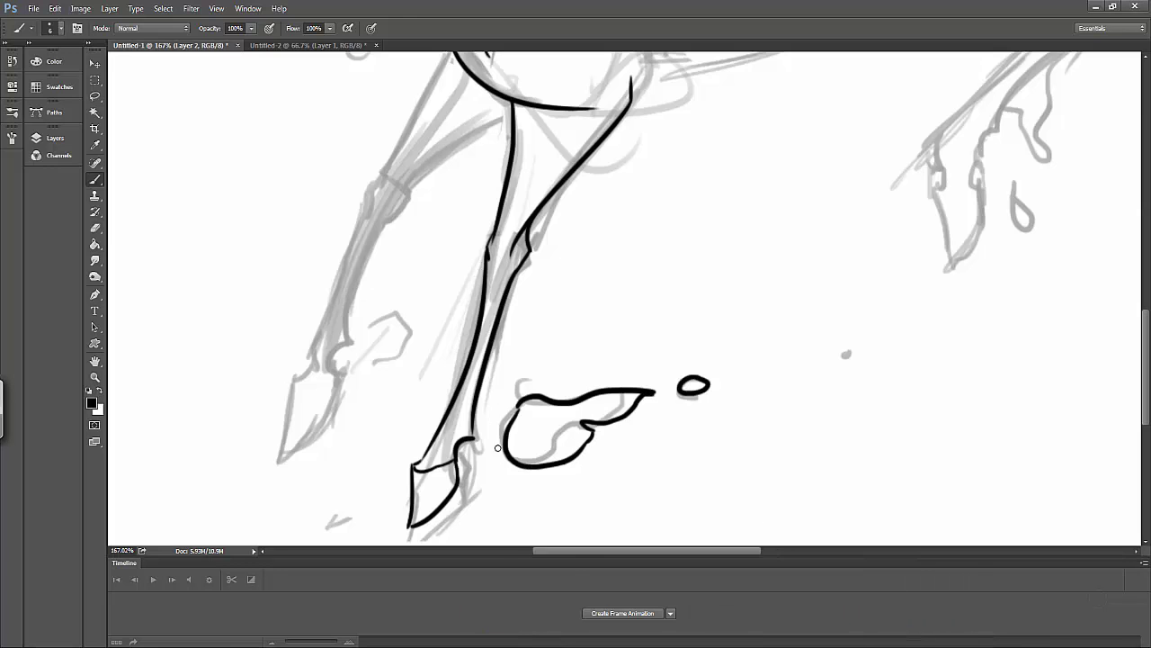
# Step: Ink the far front leg down to its hoof and draw a splash blob with two small droplets behind it
pyautogui.hscroll(-3, 499, 266)
pyautogui.press('e')
pyautogui.moveTo(667, 129)
pyautogui.mouseDown()
pyautogui.moveTo(680, 77)
pyautogui.moveTo(718, 129)
pyautogui.mouseUp()
pyautogui.press('b')
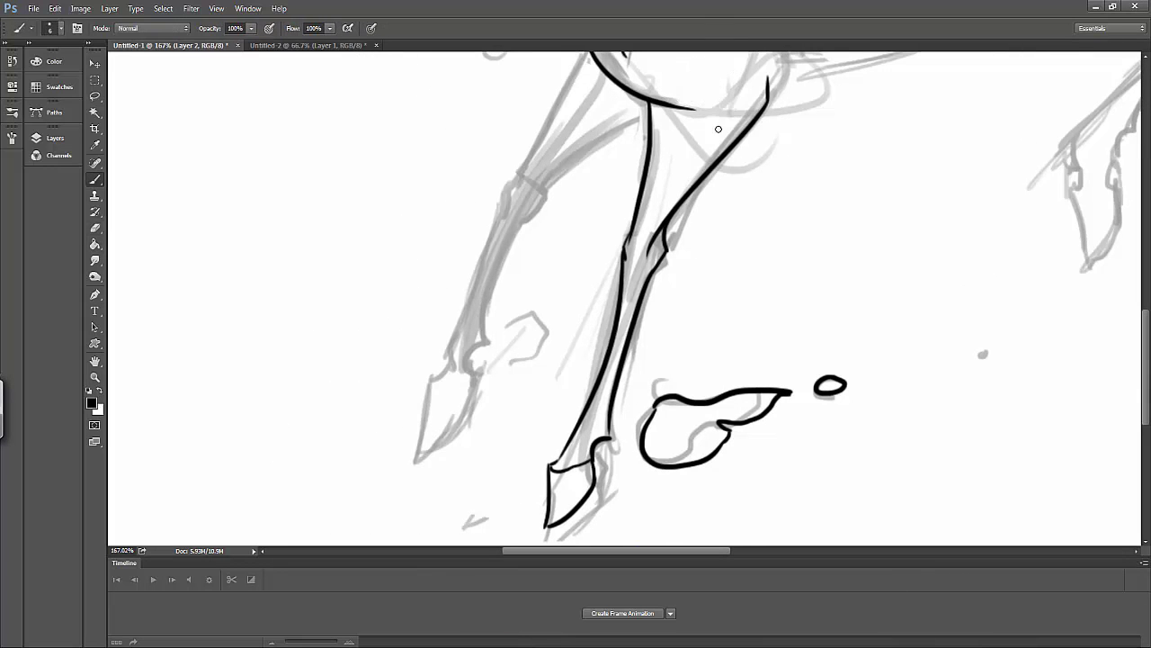
pyautogui.scroll(2, 821, 316)
pyautogui.moveTo(589, 126); pyautogui.dragTo(501, 269)
pyautogui.moveTo(647, 184); pyautogui.dragTo(512, 270)
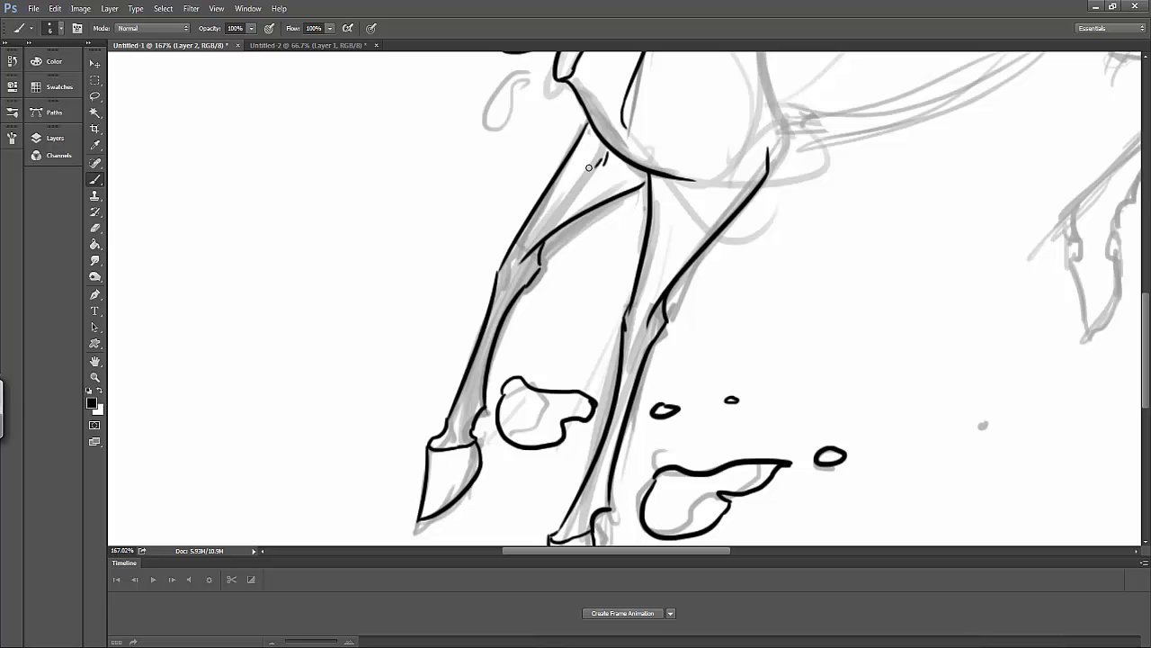
# Step: Ink the belly curve from the top of the near front leg back to the hind thigh
pyautogui.hscroll(8, 630, 315)
pyautogui.scroll(6, 630, 314)
pyautogui.moveTo(468, 408); pyautogui.dragTo(801, 214)
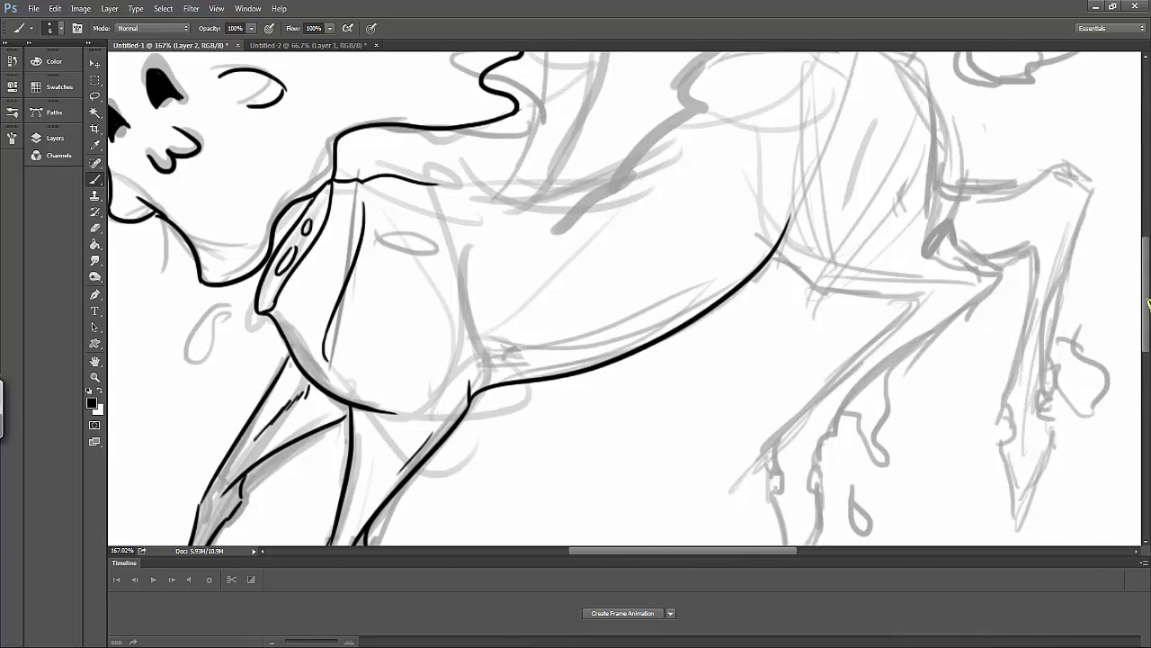
# Step: Ink the near wing's outline over the sketch and compare it with the second open document
pyautogui.scroll(7, 634, 185)
pyautogui.moveTo(594, 333)
pyautogui.mouseDown()
pyautogui.moveTo(814, 72)
pyautogui.moveTo(743, 333)
pyautogui.moveTo(534, 481)
pyautogui.mouseUp()
pyautogui.click(282, 45)
pyautogui.hotkey('ctrl', 'Tab')
pyautogui.scroll(-1, 282, 60)
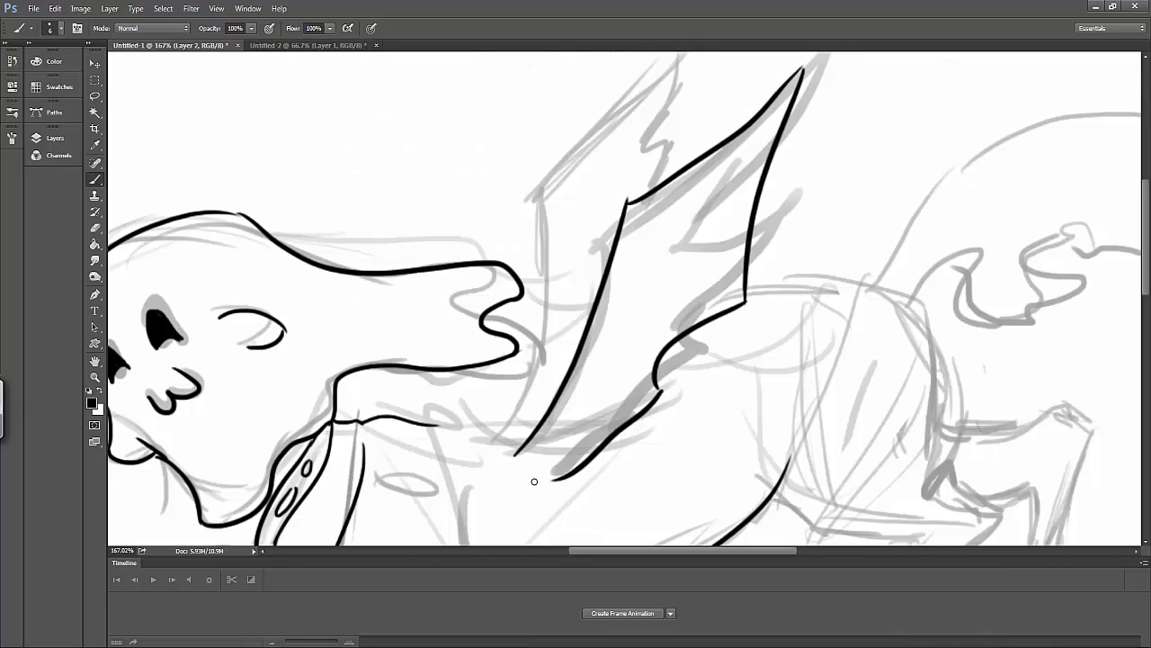
# Step: Undo the near wing's trailing edge, redraw it with shallower curves and compare with the second document
pyautogui.hotkey('ctrl', 'z')
pyautogui.moveTo(800, 78)
pyautogui.mouseDown()
pyautogui.moveTo(756, 278)
pyautogui.moveTo(659, 409)
pyautogui.mouseUp()
pyautogui.click(278, 47)
pyautogui.hotkey('ctrl', 'Tab')
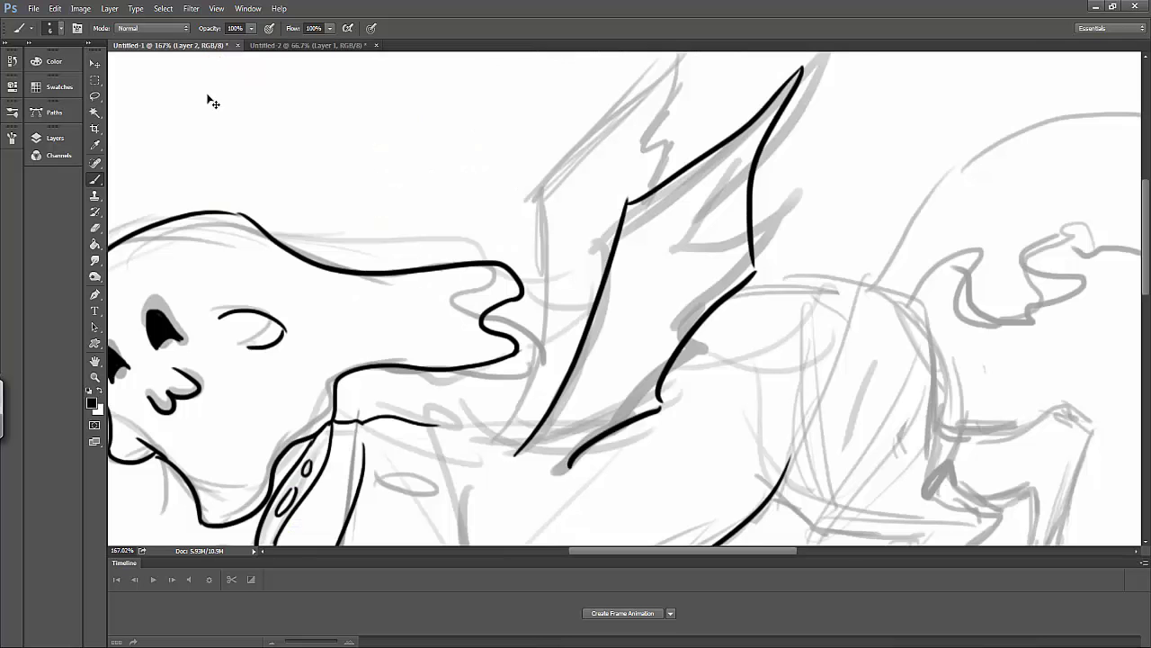
# Step: Replace the near wing's trailing edge with a straighter tip edge and scalloped, bat-like curves down to the back
pyautogui.hotkey('ctrl', 'z')
pyautogui.moveTo(802, 65); pyautogui.dragTo(778, 253)
pyautogui.moveTo(783, 258)
pyautogui.mouseDown()
pyautogui.moveTo(674, 344)
pyautogui.moveTo(534, 476)
pyautogui.mouseUp()
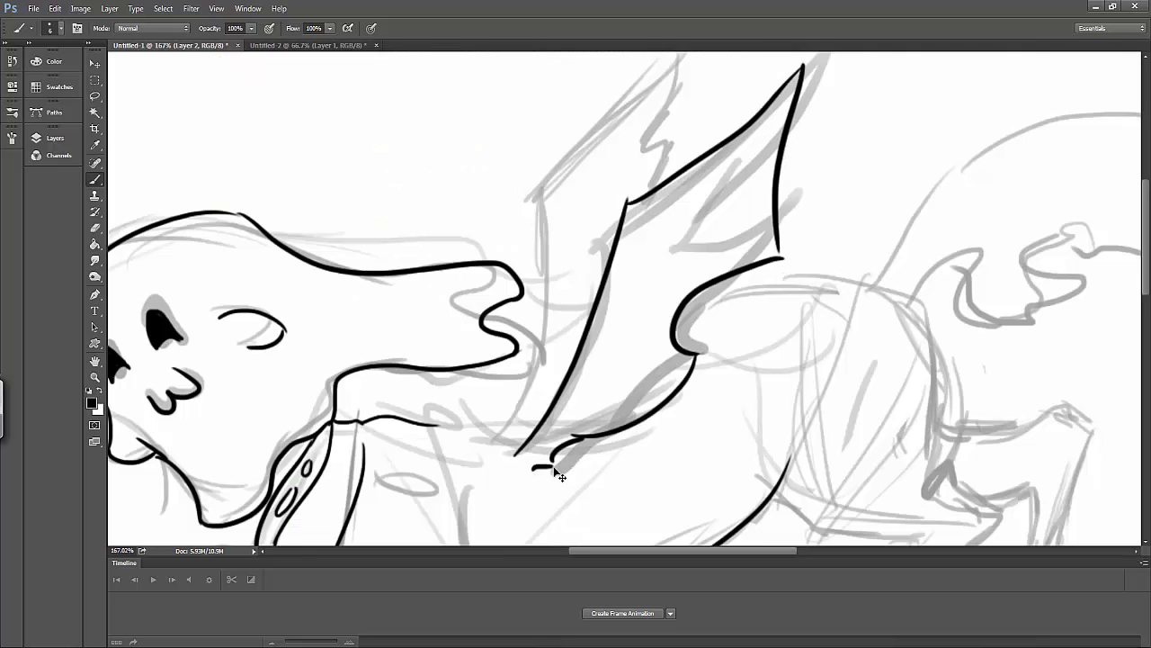
pyautogui.hotkey('ctrl', 'z')
pyautogui.moveTo(698, 355)
pyautogui.mouseDown()
pyautogui.moveTo(644, 454)
pyautogui.moveTo(556, 463)
pyautogui.moveTo(614, 438)
pyautogui.mouseUp()
pyautogui.hotkey('ctrl', 'z')
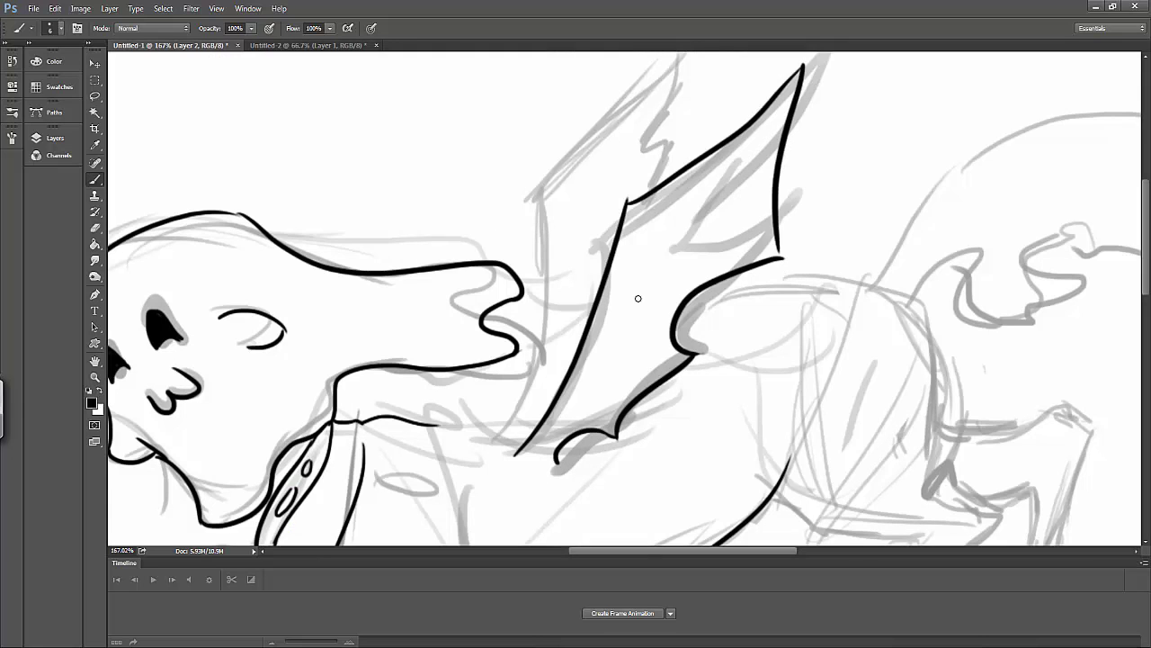
# Step: Check the second document and add thin inner contour lines along the near wing's leading edge
pyautogui.hotkey('ctrl', 'Tab')
pyautogui.hotkey('ctrl', 'Tab')
pyautogui.moveTo(631, 292)
pyautogui.mouseDown()
pyautogui.moveTo(549, 444)
pyautogui.moveTo(632, 247)
pyautogui.mouseUp()
pyautogui.hotkey('ctrl', 'z')
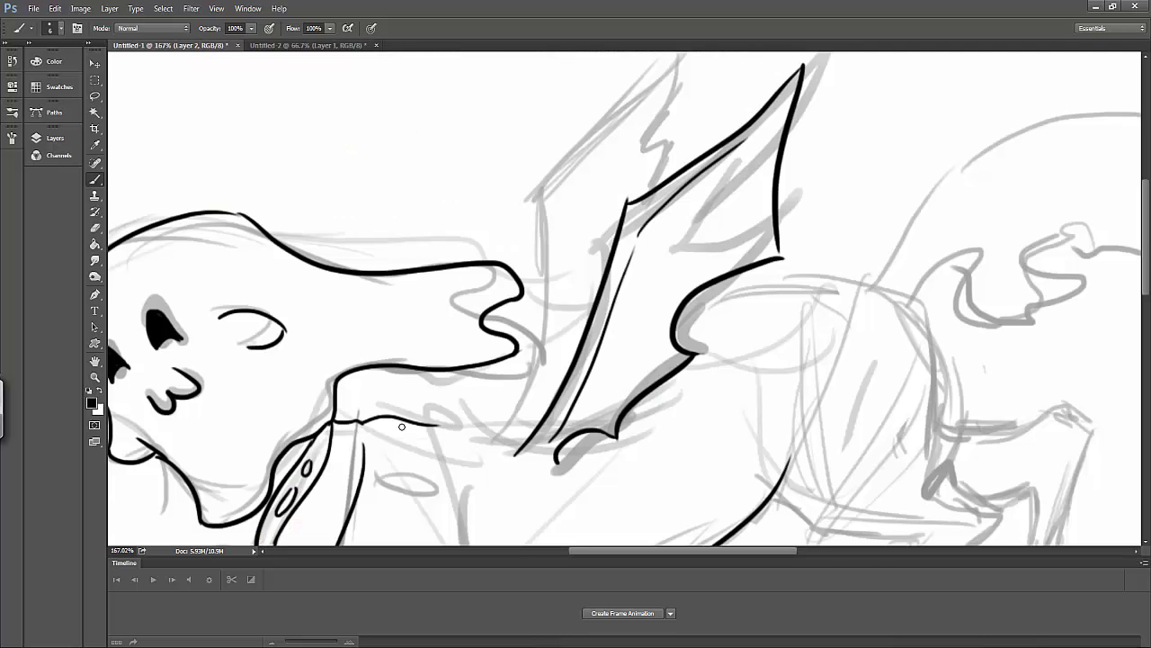
# Step: Ink the back and rump curves and outline the far wing behind the near one
pyautogui.moveTo(402, 427); pyautogui.dragTo(544, 410)
pyautogui.moveTo(693, 295); pyautogui.dragTo(930, 308)
pyautogui.moveTo(514, 417)
pyautogui.mouseDown()
pyautogui.moveTo(568, 241)
pyautogui.moveTo(536, 163)
pyautogui.mouseUp()
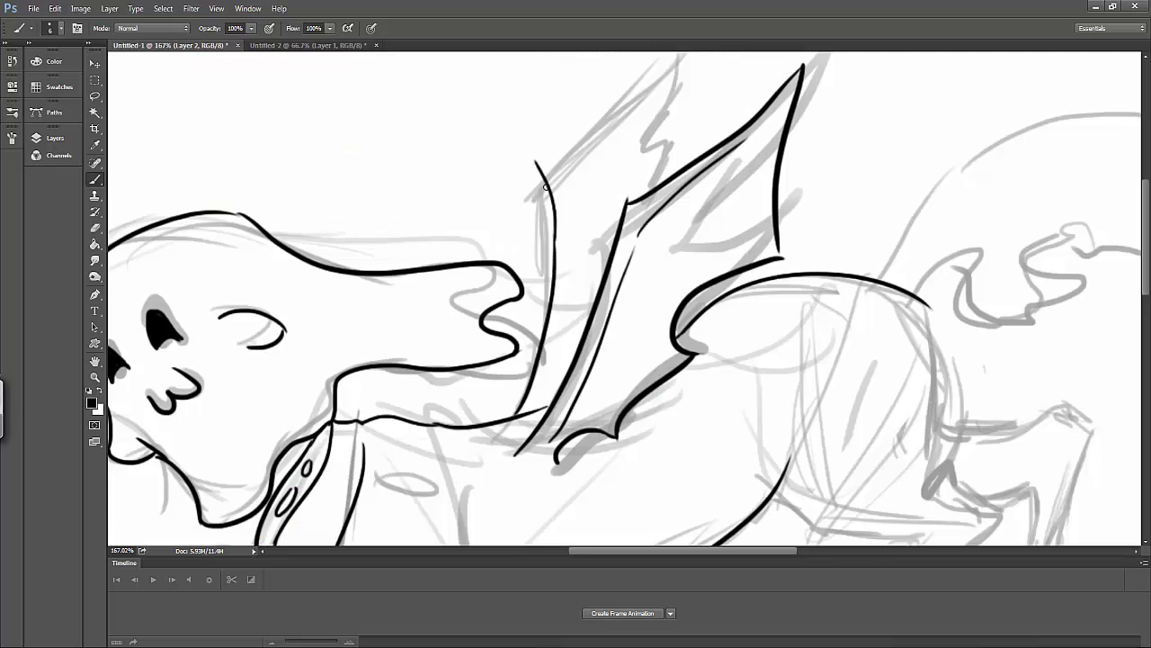
pyautogui.moveTo(1148, 248); pyautogui.dragTo(1147, 236)
pyautogui.moveTo(542, 235)
pyautogui.mouseDown()
pyautogui.moveTo(680, 119)
pyautogui.moveTo(679, 83)
pyautogui.moveTo(665, 212)
pyautogui.moveTo(693, 212)
pyautogui.mouseUp()
# Step: Ink the rear edge of the rump down to the hind legs and add muscle lines on the thigh
pyautogui.hotkey('ctrl', '-')
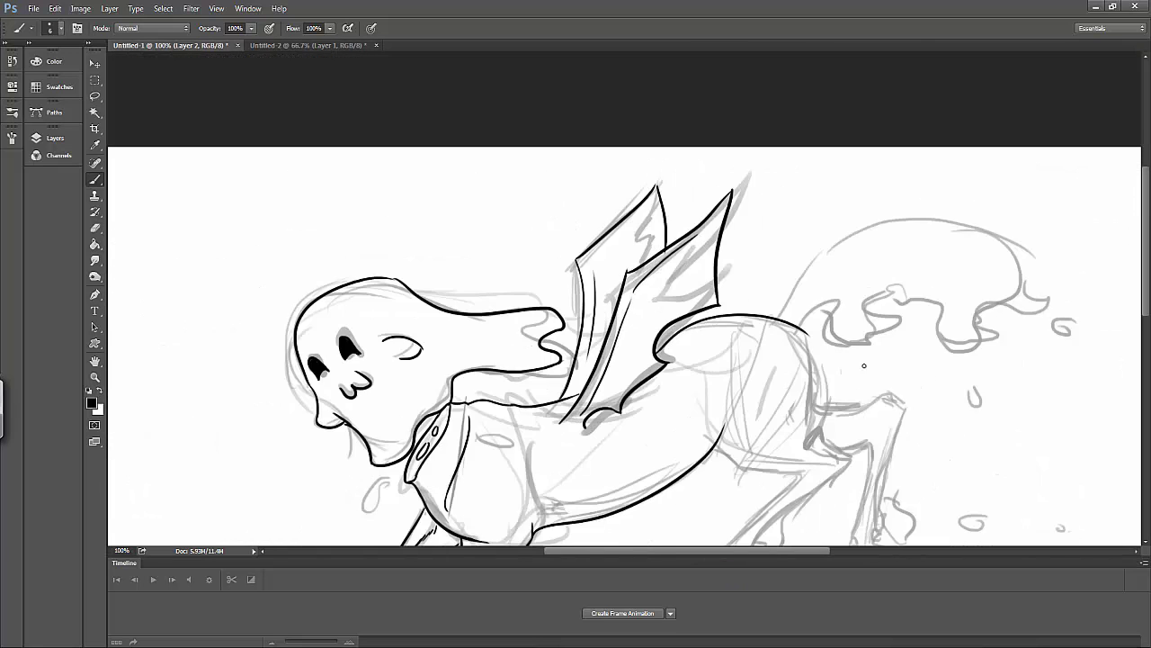
pyautogui.hotkey('ctrl', '1')
pyautogui.scroll(2, 1095, 312)
pyautogui.hotkey('ctrl', 'space')
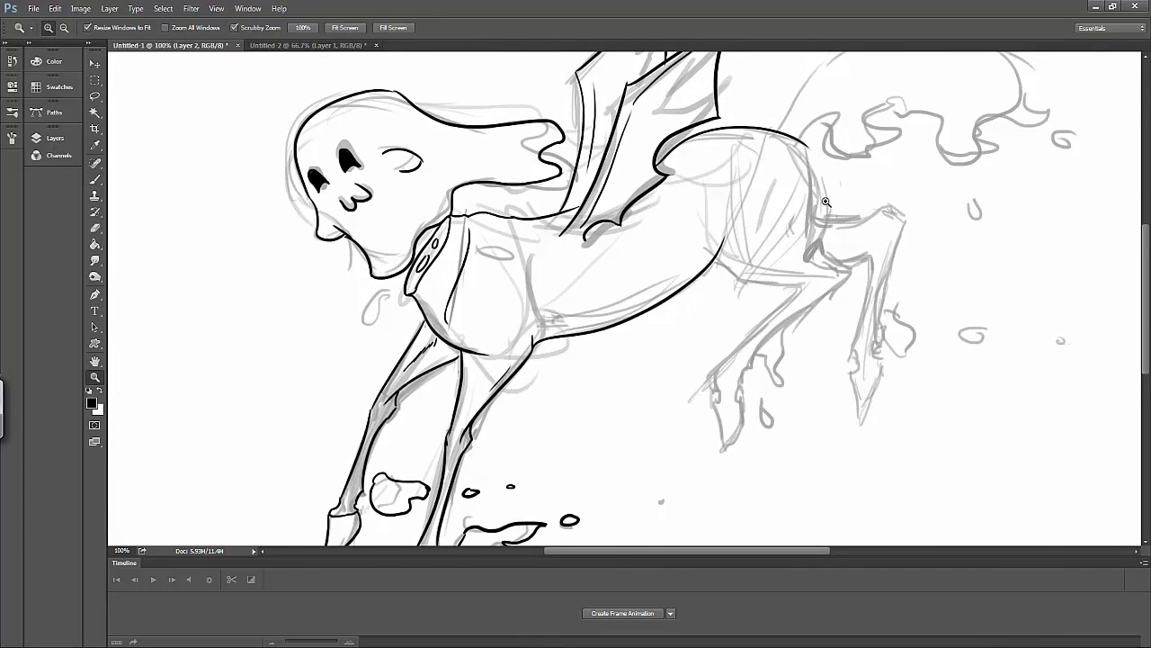
pyautogui.moveTo(836, 176); pyautogui.dragTo(877, 177)
pyautogui.moveTo(781, 108)
pyautogui.mouseDown()
pyautogui.moveTo(765, 297)
pyautogui.moveTo(778, 321)
pyautogui.mouseUp()
pyautogui.hotkey('ctrl', 'z')
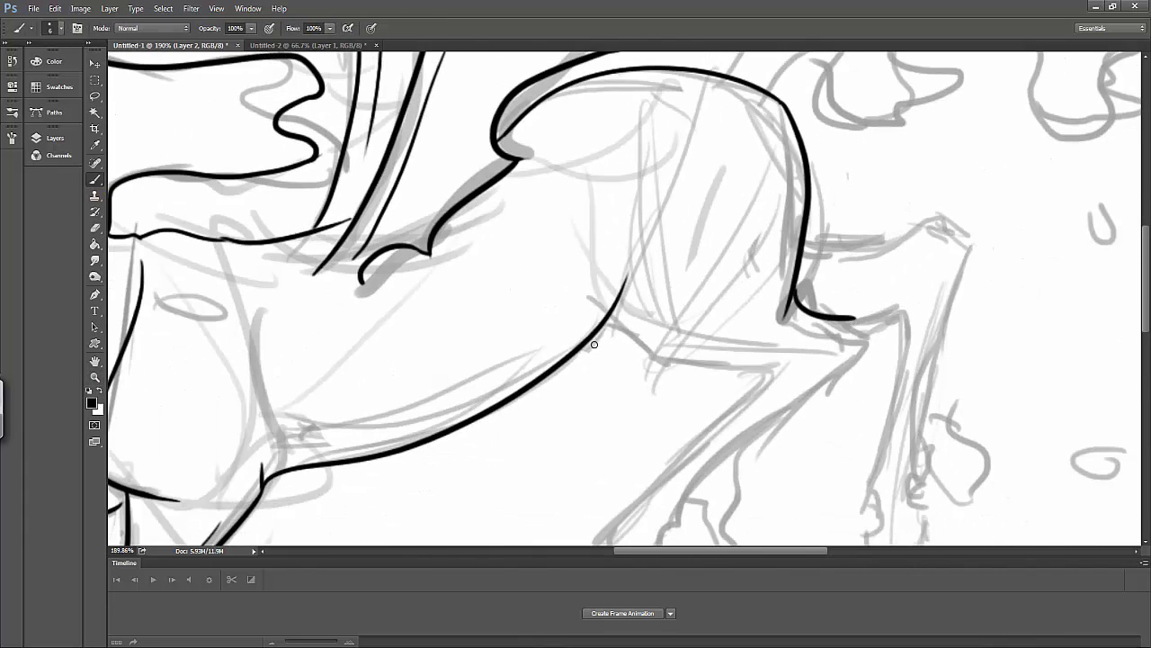
pyautogui.moveTo(618, 111); pyautogui.dragTo(604, 244)
pyautogui.moveTo(676, 121); pyautogui.dragTo(779, 175)
# Step: Ink the far hind leg's upper contour and the near hind leg's long rear line
pyautogui.moveTo(807, 254)
pyautogui.mouseDown()
pyautogui.moveTo(949, 223)
pyautogui.moveTo(934, 376)
pyautogui.mouseUp()
pyautogui.scroll(-2, 934, 376)
pyautogui.moveTo(843, 230); pyautogui.dragTo(891, 219)
pyautogui.moveTo(891, 221); pyautogui.dragTo(733, 360)
pyautogui.hotkey('ctrl', 'z')
pyautogui.moveTo(890, 221); pyautogui.dragTo(681, 416)
# Step: Finish inking the lower parts of both hind legs down to their pointed hooves
pyautogui.moveTo(770, 277)
pyautogui.mouseDown()
pyautogui.moveTo(608, 433)
pyautogui.moveTo(785, 281)
pyautogui.mouseUp()
pyautogui.hotkey('ctrl', 'z')
pyautogui.moveTo(884, 236)
pyautogui.mouseDown()
pyautogui.moveTo(880, 404)
pyautogui.moveTo(867, 419)
pyautogui.mouseUp()
pyautogui.moveTo(930, 255); pyautogui.dragTo(918, 353)
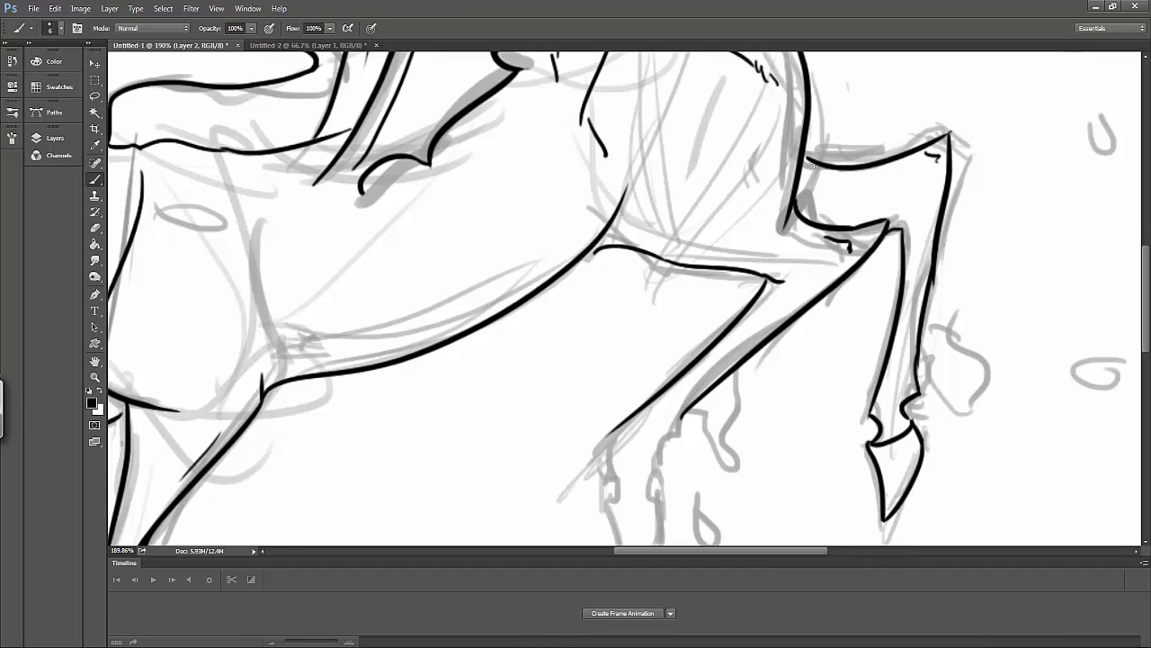
pyautogui.scroll(-2, 1082, 217)
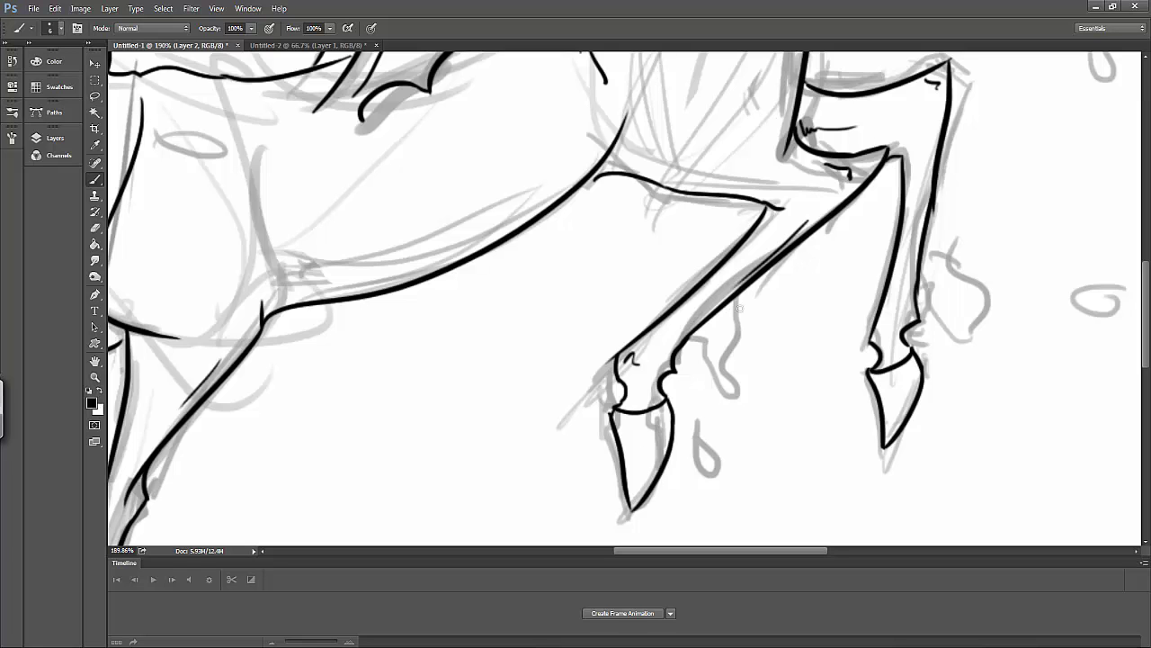
# Step: Hide the rough sketch on Layer 1 so only the line art shows
pyautogui.hotkey('ctrl', '0')
pyautogui.press('F7')
pyautogui.click(91, 213)
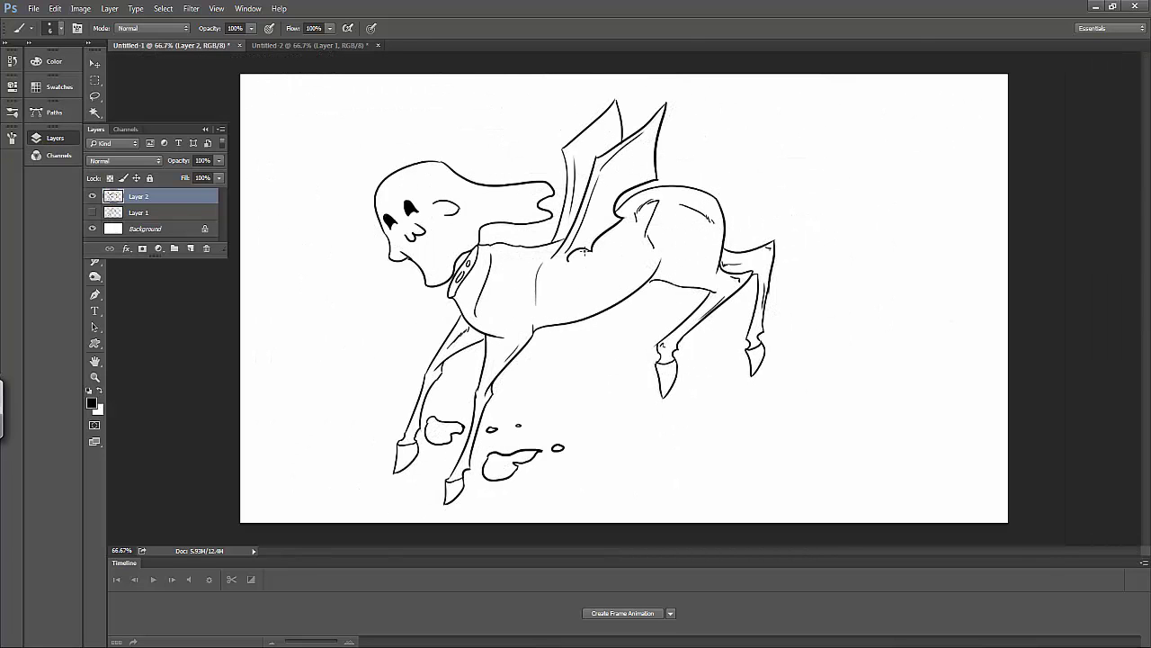
pyautogui.hotkey('ctrl', 't')
pyautogui.moveTo(750, 301)
pyautogui.mouseDown()
pyautogui.moveTo(758, 290)
pyautogui.moveTo(750, 301)
pyautogui.mouseUp()
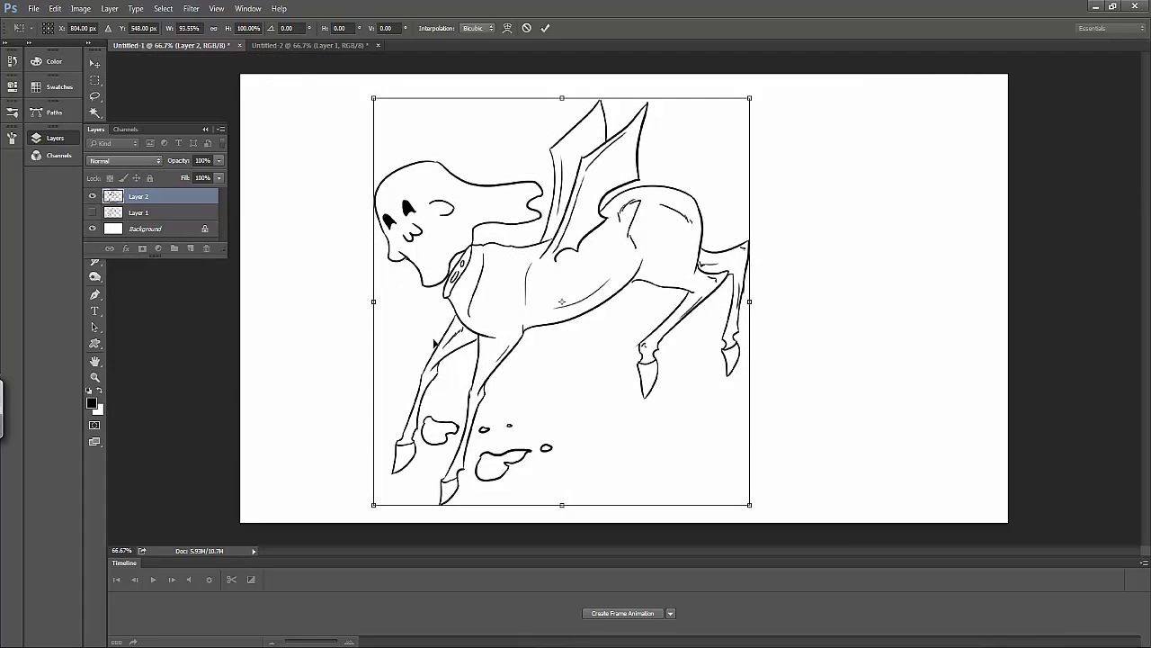
pyautogui.press('Escape')
pyautogui.hotkey('ctrl', 't')
pyautogui.press('Escape')
# Step: Lasso the wings and hindquarters, move them slightly closer to the head to shorten the body, and clear the selection
pyautogui.press('F7')
pyautogui.press('l')
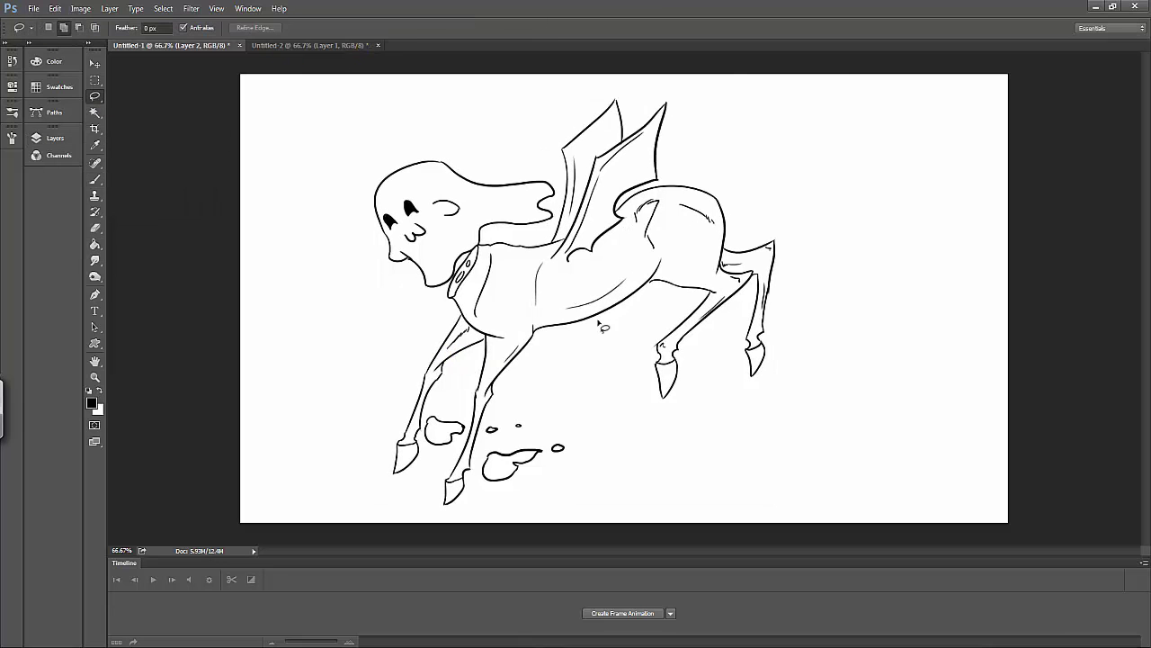
pyautogui.moveTo(748, 131); pyautogui.dragTo(647, 90)
pyautogui.press('v')
pyautogui.moveTo(624, 296); pyautogui.dragTo(609, 300)
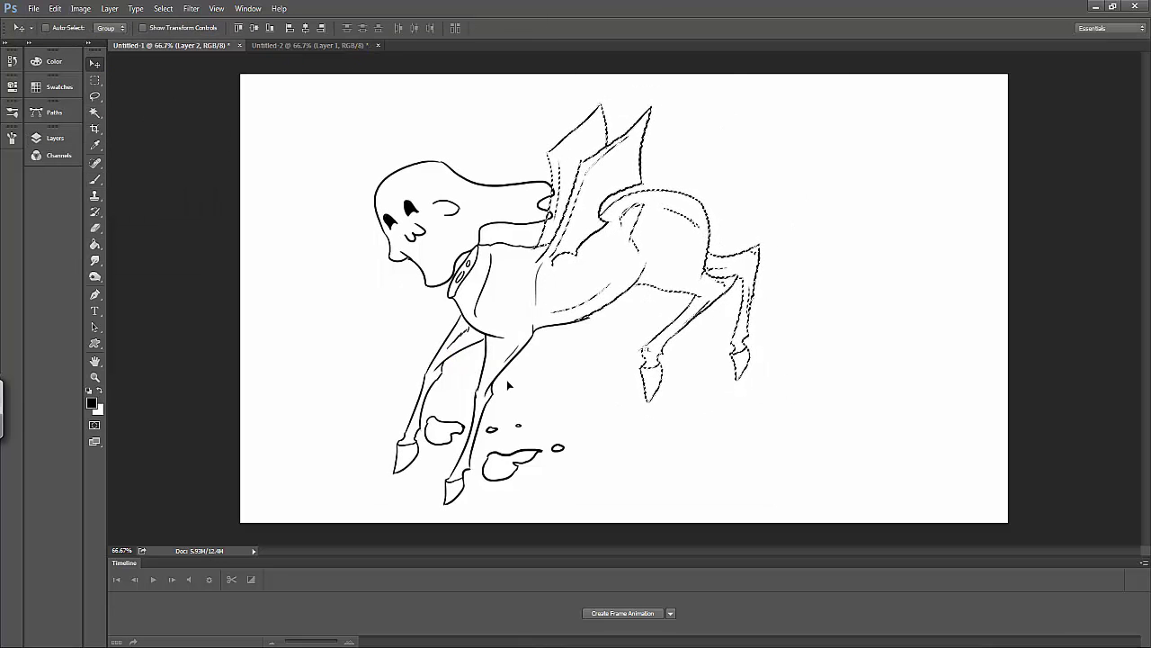
pyautogui.hotkey('ctrl', 'd')
# Step: Erase the part of the flowing mane's outline that overlaps the far wing
pyautogui.press('e')
pyautogui.hotkey('ctrl', '+')
pyautogui.hotkey('ctrl', '+')
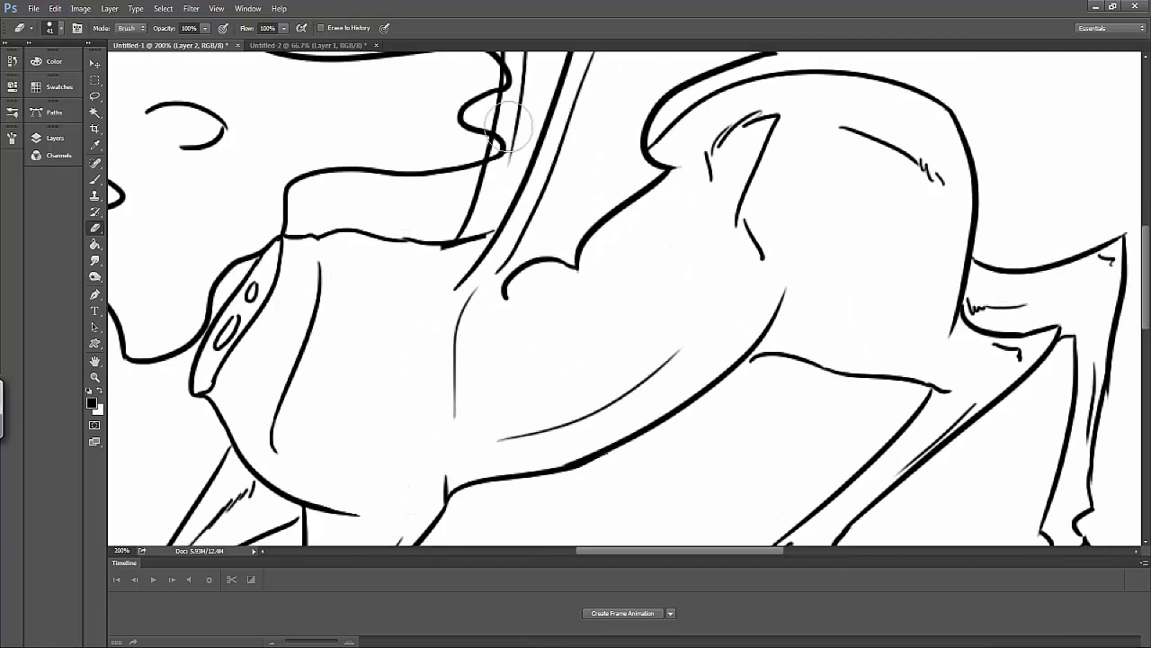
pyautogui.scroll(3, 493, 202)
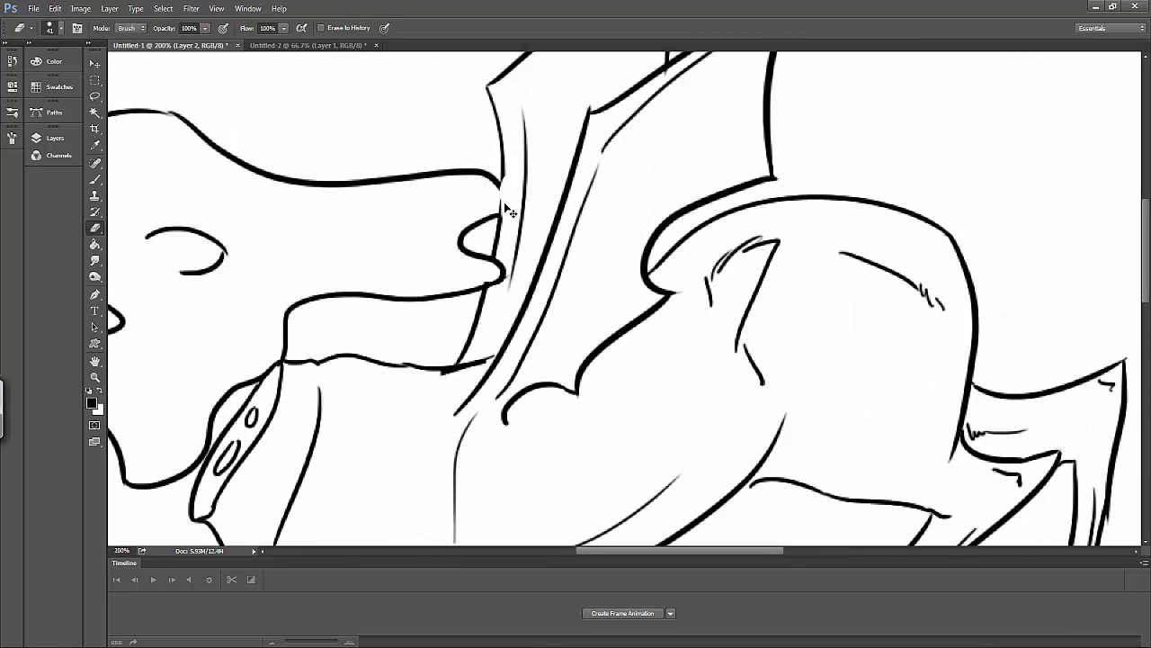
pyautogui.hotkey('ctrl', '0')
# Step: Draw splash blobs and small droplets behind both hind hooves
pyautogui.press('z')
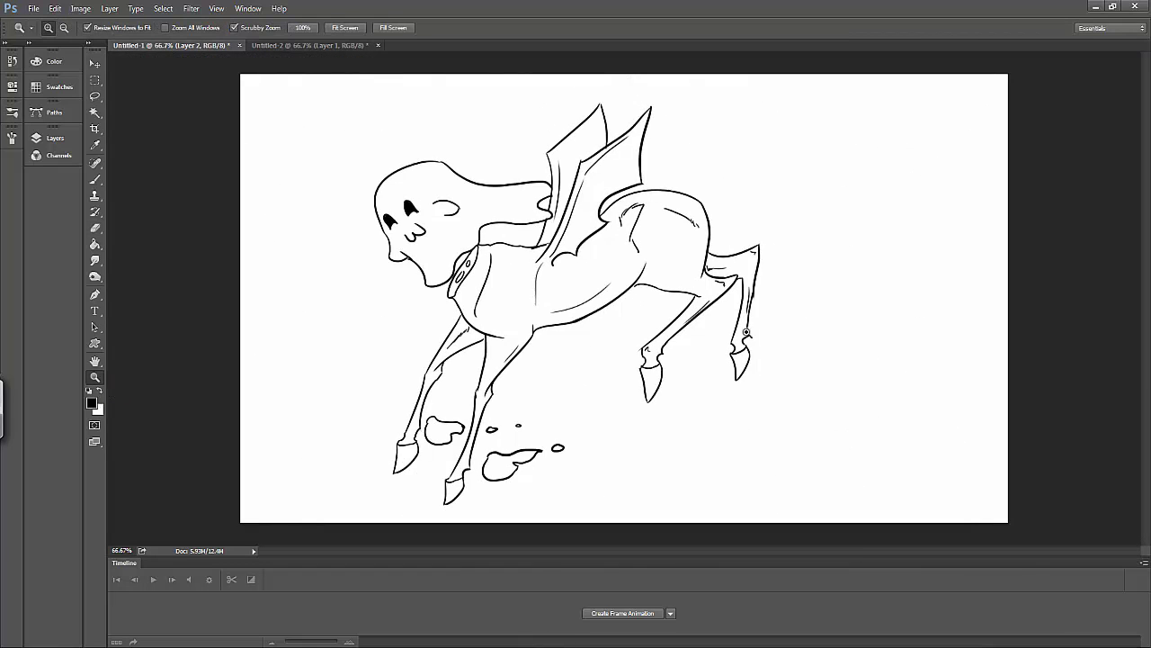
pyautogui.click(629, 324)
pyautogui.click(629, 324)
pyautogui.press('b')
pyautogui.moveTo(470, 430)
pyautogui.mouseDown()
pyautogui.moveTo(585, 440)
pyautogui.moveTo(471, 433)
pyautogui.mouseUp()
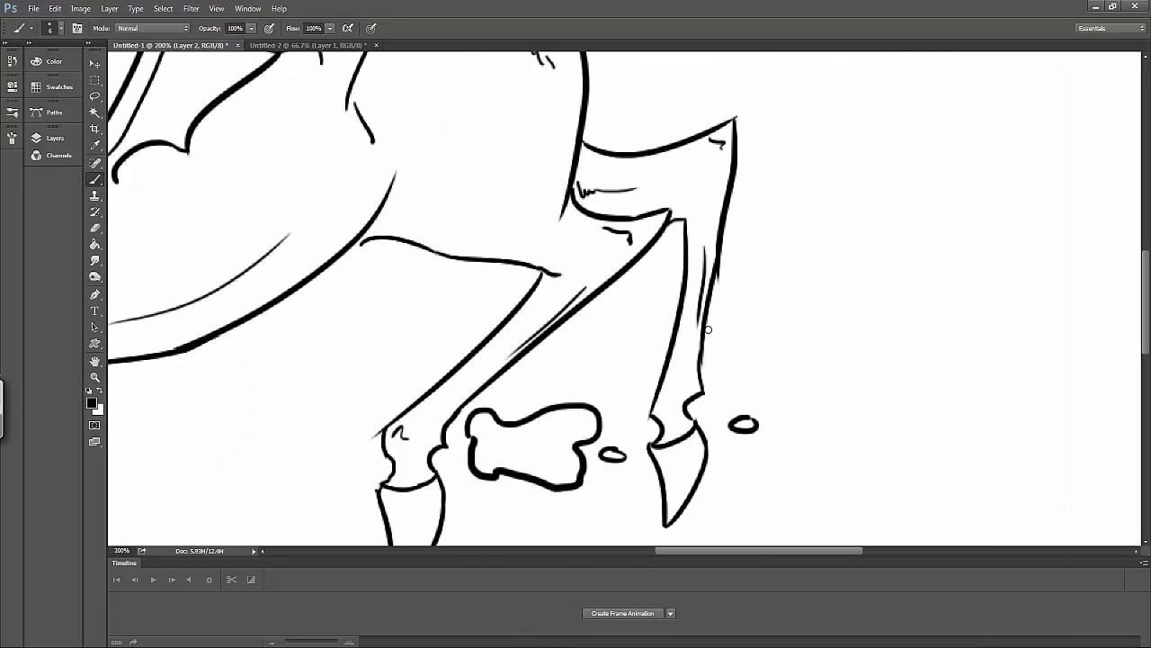
pyautogui.moveTo(708, 329)
pyautogui.mouseDown()
pyautogui.moveTo(762, 423)
pyautogui.moveTo(710, 347)
pyautogui.mouseUp()
pyautogui.moveTo(900, 409); pyautogui.dragTo(906, 405)
pyautogui.hotkey('ctrl', '0')
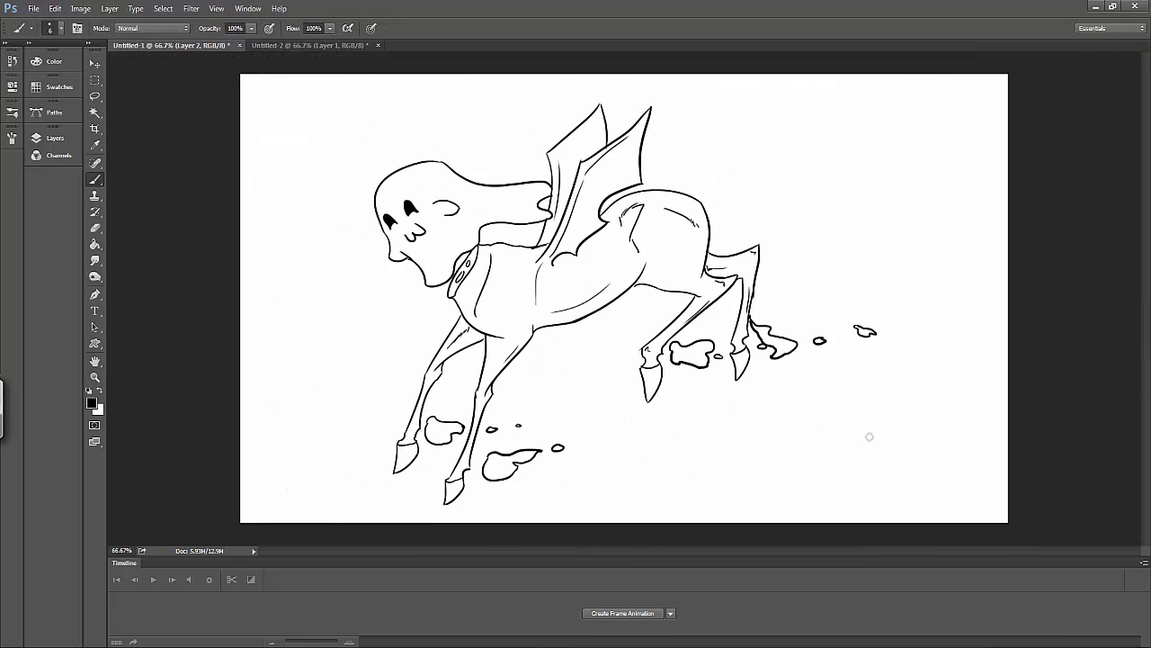
# Step: Undo the splashes at the hind hooves and redraw them as larger, wavier blobs with elongated droplets
pyautogui.hotkey('ctrl', 'z')
pyautogui.scroll(6, 742, 347)
pyautogui.moveTo(511, 423)
pyautogui.mouseDown()
pyautogui.moveTo(660, 367)
pyautogui.moveTo(619, 429)
pyautogui.mouseUp()
pyautogui.moveTo(784, 291); pyautogui.dragTo(790, 315)
pyautogui.moveTo(955, 316); pyautogui.dragTo(949, 320)
pyautogui.moveTo(1072, 369); pyautogui.dragTo(1084, 388)
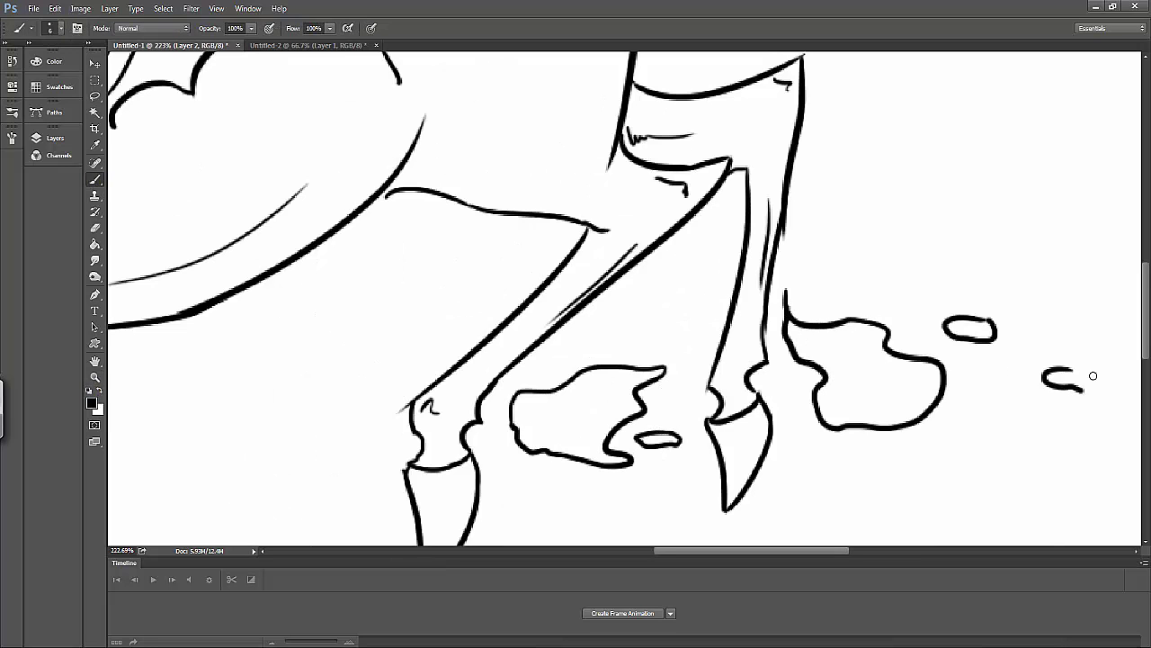
# Step: Draw a long flowing, dripping tail from the rump with two separate droplets below its end
pyautogui.scroll(-6, 786, 456)
pyautogui.scroll(4, 521, 246)
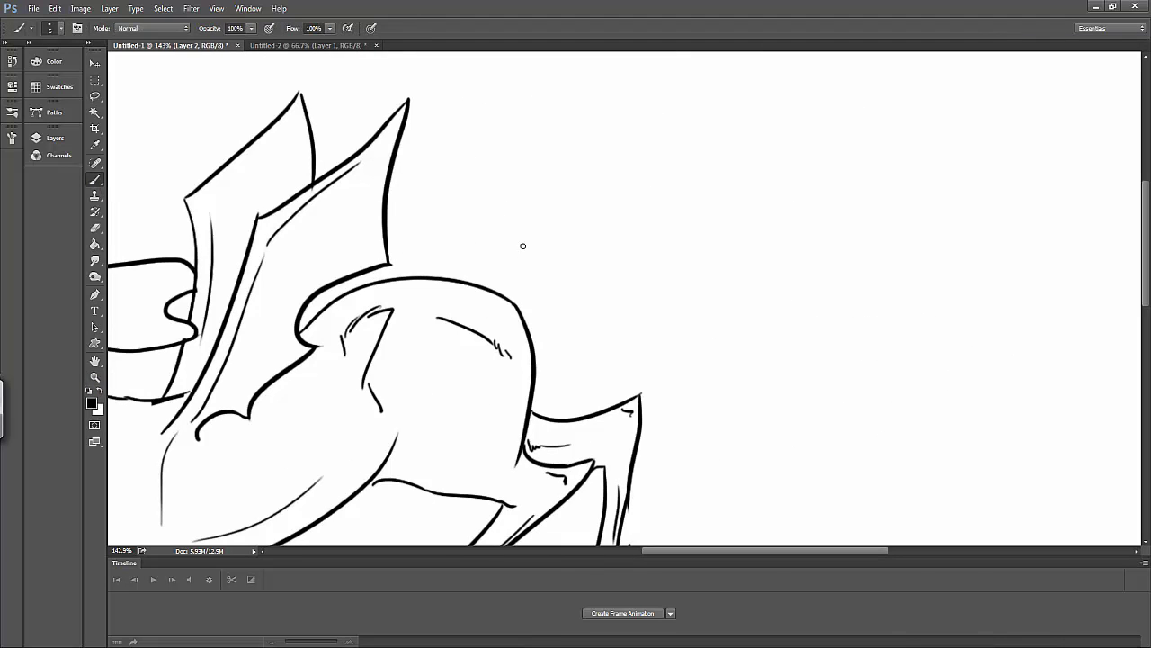
pyautogui.hotkey('ctrl', 'z')
pyautogui.moveTo(474, 268); pyautogui.dragTo(899, 370)
pyautogui.moveTo(520, 293); pyautogui.dragTo(890, 372)
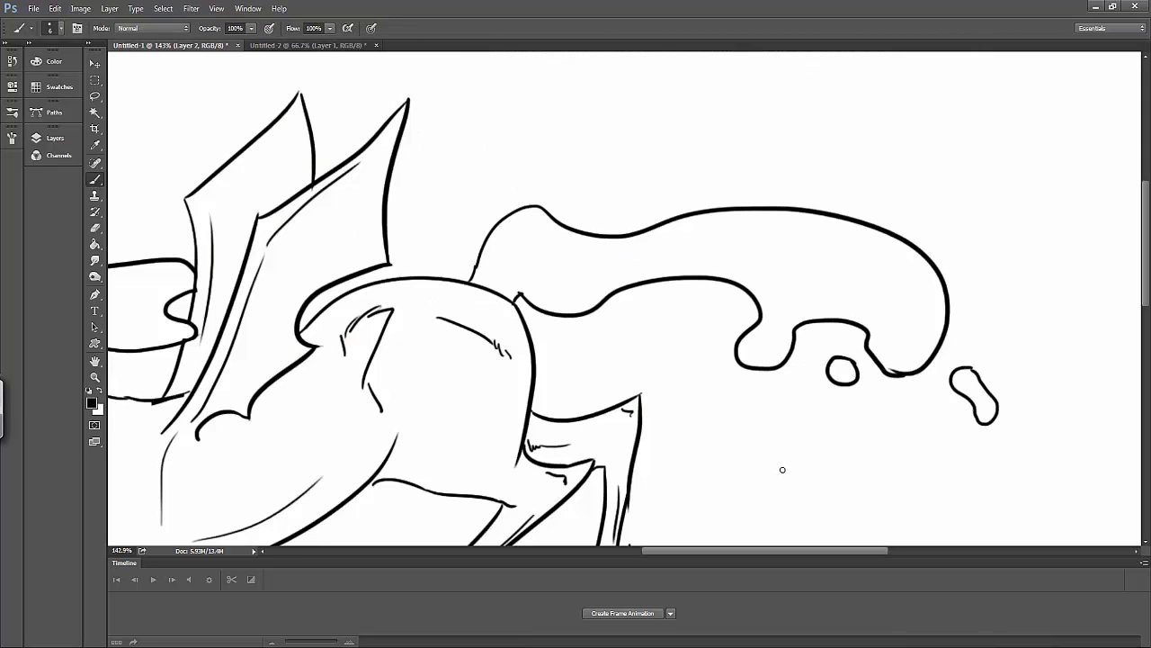
# Step: Select the empty canvas area around the creature with the Magic Wand
pyautogui.scroll(-3, 783, 470)
pyautogui.click(94, 112)
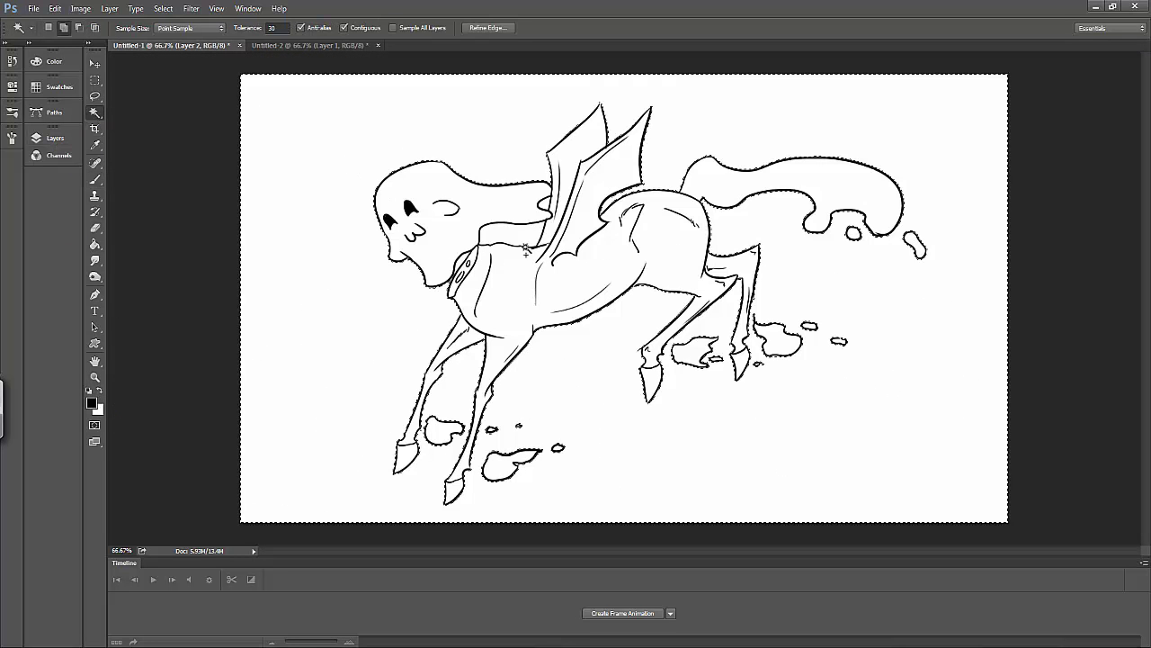
pyautogui.click(480, 398)
# Step: Fill the whole creature, tail and splashes with dark red on a new layer beneath the line art
pyautogui.click(36, 138)
pyautogui.hotkey('ctrl', 'j')
pyautogui.click(90, 403)
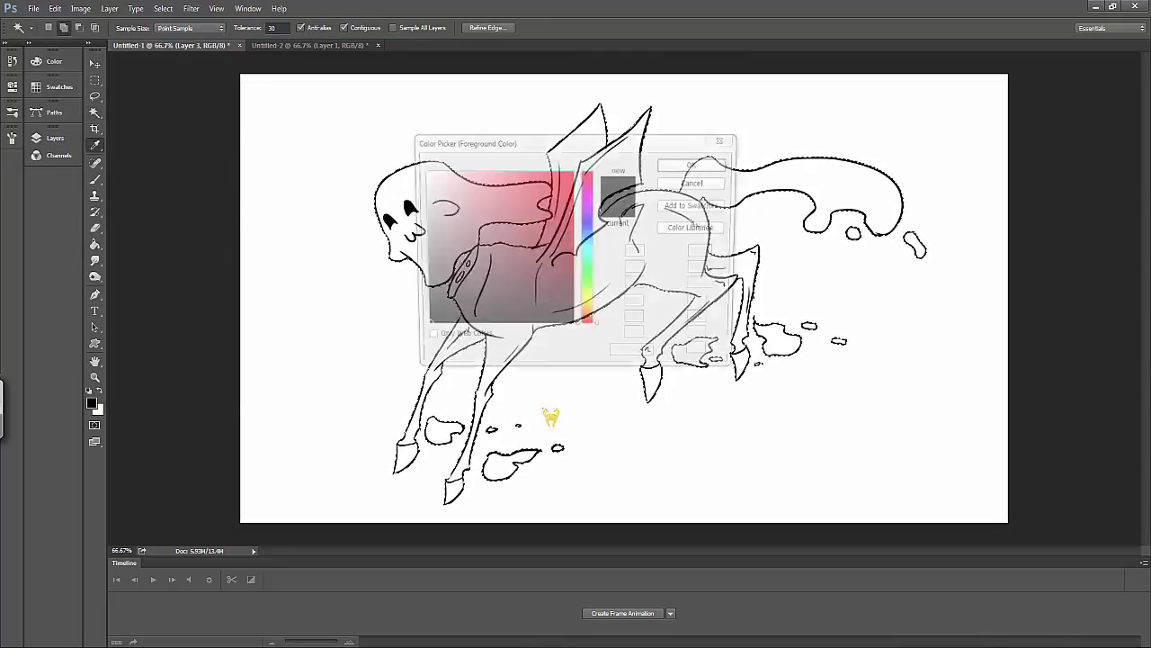
pyautogui.press('Return')
pyautogui.hotkey('ctrl', 'shift', 'i')
pyautogui.hotkey('alt', 'BackSpace')
pyautogui.hotkey('ctrl', 'd')
pyautogui.press('z')
pyautogui.click(345, 27)
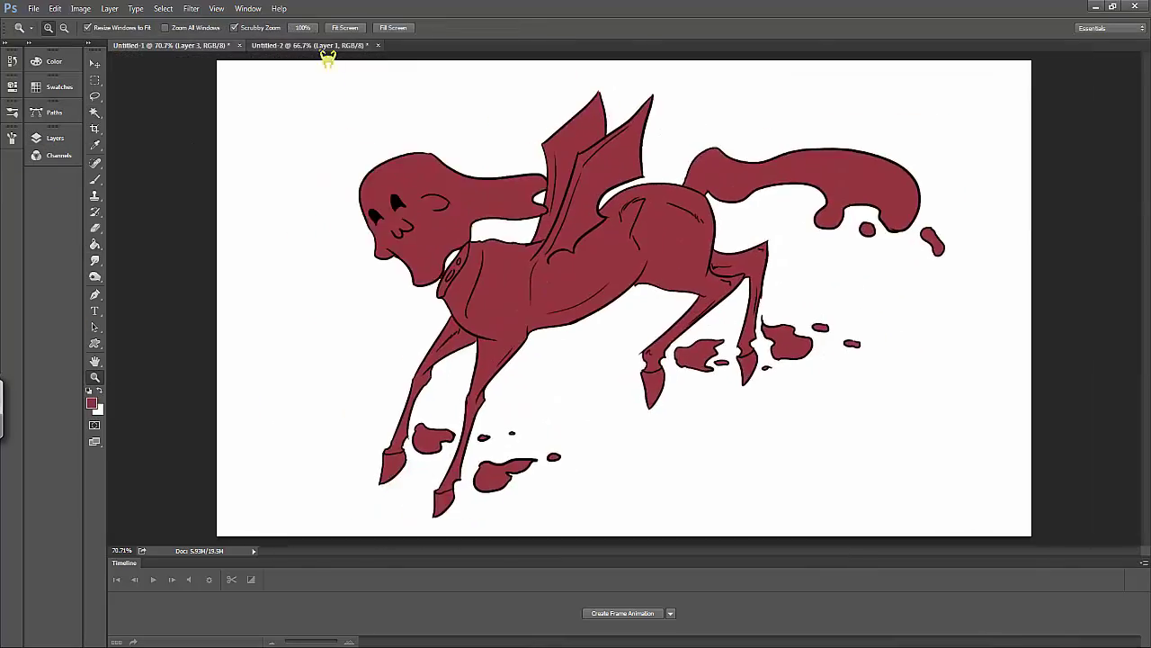
# Step: Lock Layer 3's transparency and fill the creature's body and one front splash with the reference's dark grey (H 0, S 0, B 21)
pyautogui.click(326, 45)
pyautogui.click(171, 45)
pyautogui.click(79, 54)
pyautogui.moveTo(103, 413); pyautogui.dragTo(103, 207)
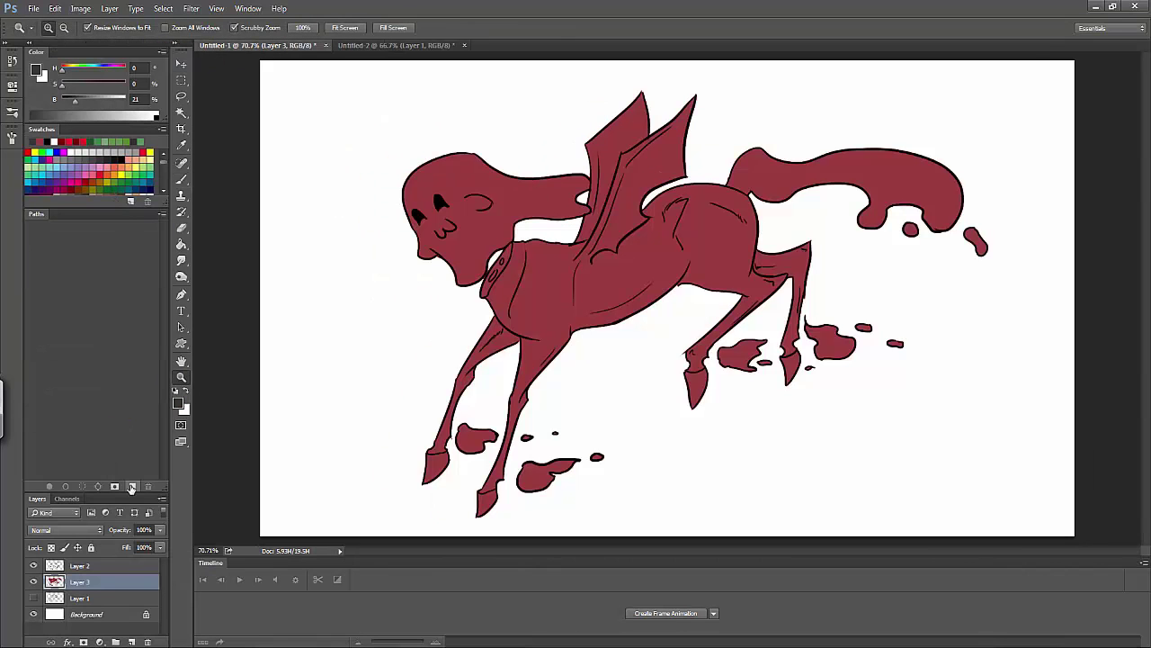
pyautogui.moveTo(102, 493); pyautogui.dragTo(103, 282)
pyautogui.click(181, 243)
pyautogui.click(476, 360)
pyautogui.click(450, 429)
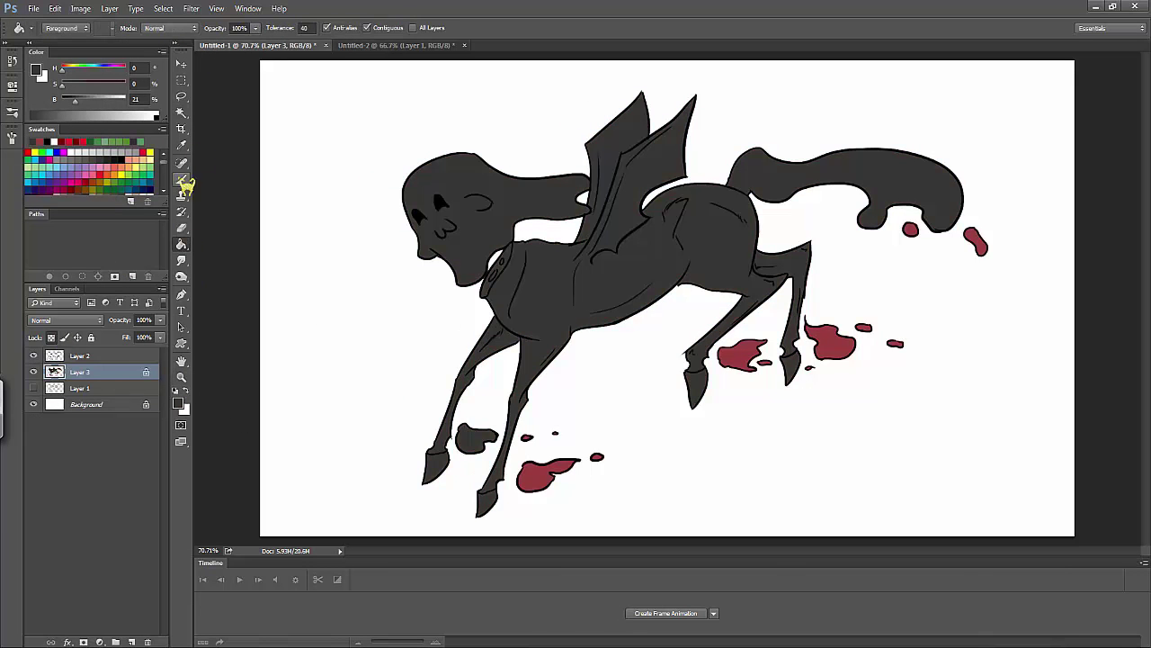
# Step: Draw black stitched scars on the chest, flank and rump on the line art layer
pyautogui.click(180, 179)
pyautogui.click(79, 355)
pyautogui.scroll(7, 592, 254)
pyautogui.press('d')
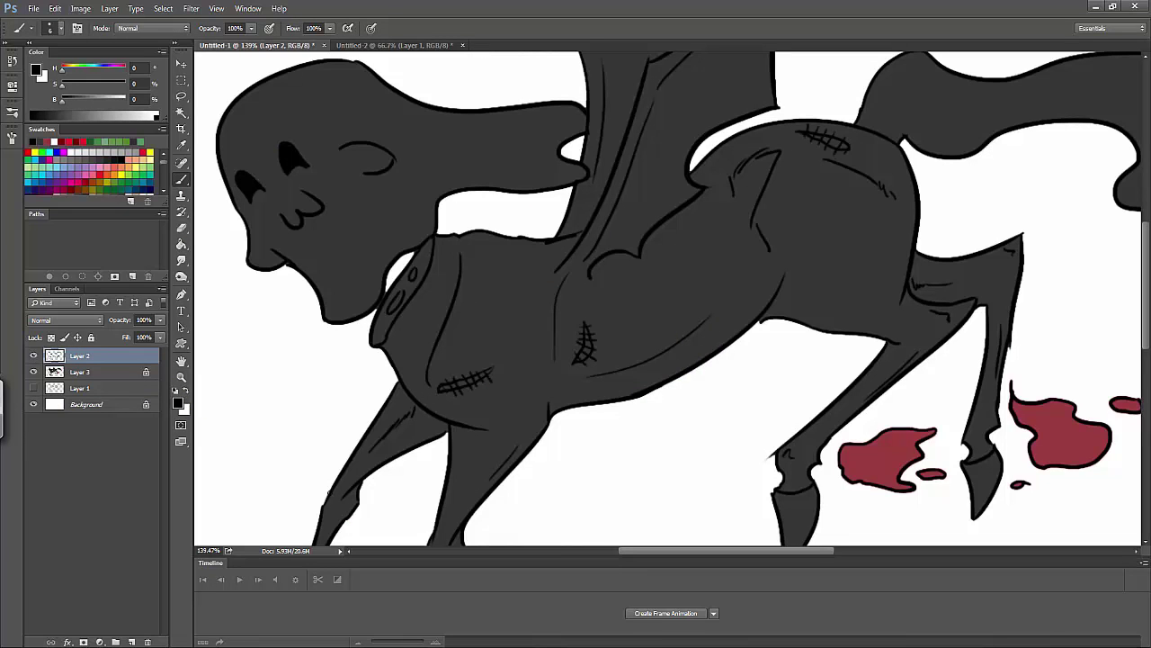
# Step: Sample bright green (H 92, S 83, B 100) from the reference and paint inside the stitched scars on Layer 3
pyautogui.click(79, 371)
pyautogui.click(396, 45)
pyautogui.keyDown('alt'); pyautogui.click(606, 282); pyautogui.keyUp('alt')
pyautogui.click(256, 45)
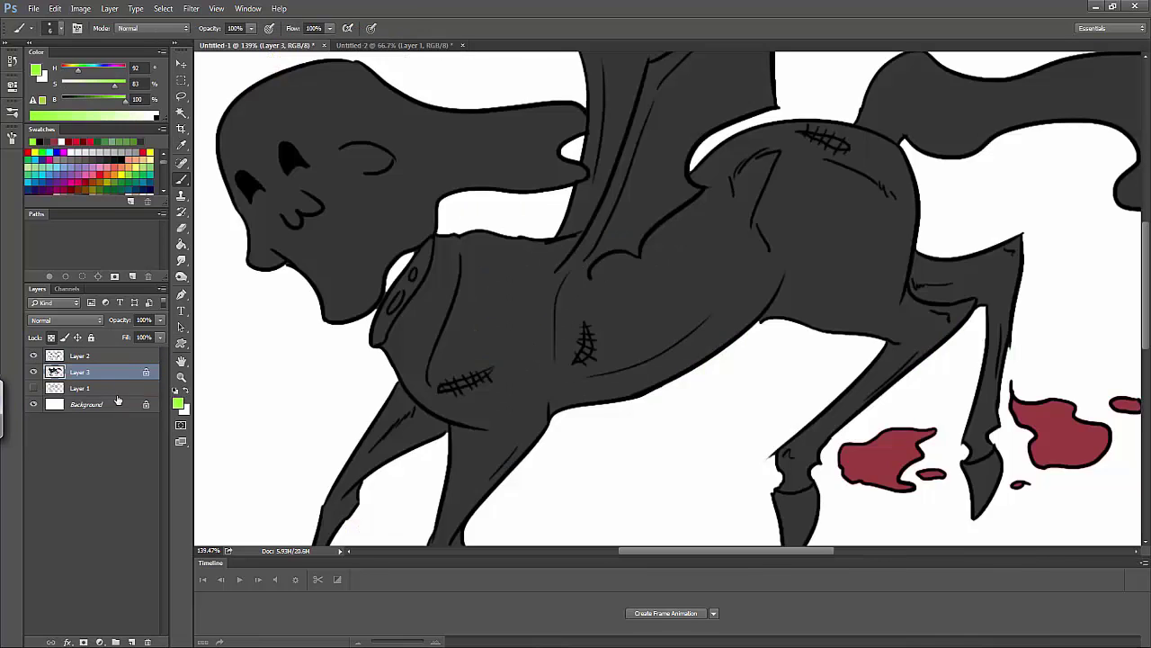
pyautogui.scroll(1, 369, 351)
pyautogui.moveTo(452, 396); pyautogui.dragTo(490, 385)
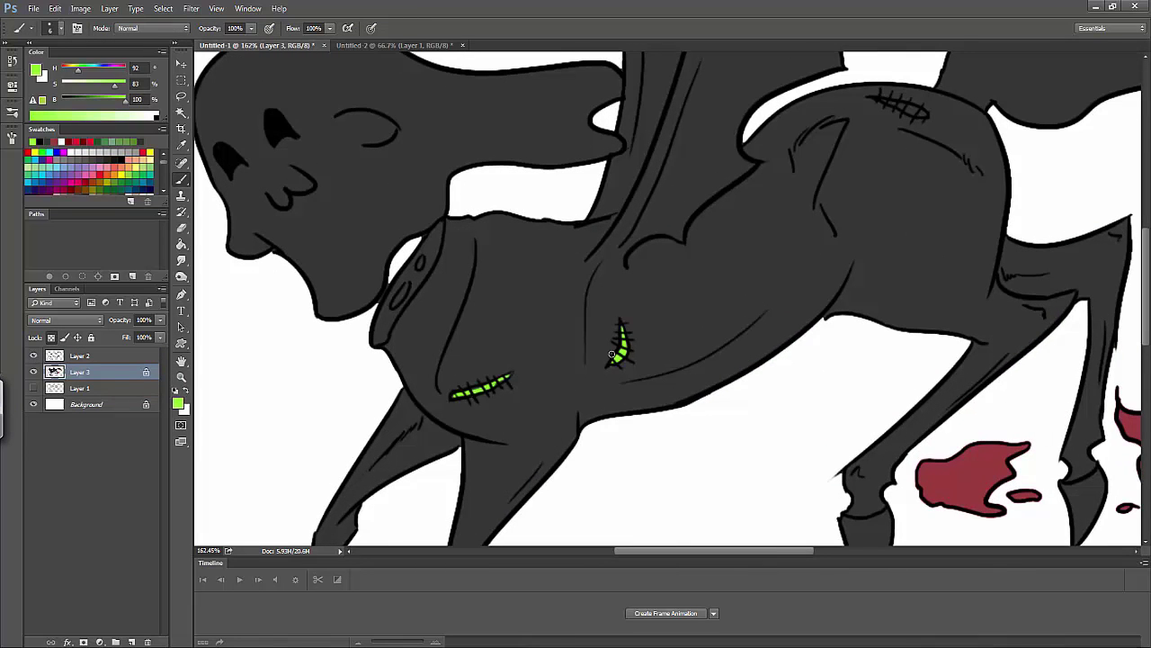
# Step: Paint the neck stump, tail, tail droplets and hoof splashes in the bright green
pyautogui.hotkey('ctrl', '-')
pyautogui.hotkey('ctrl', '-')
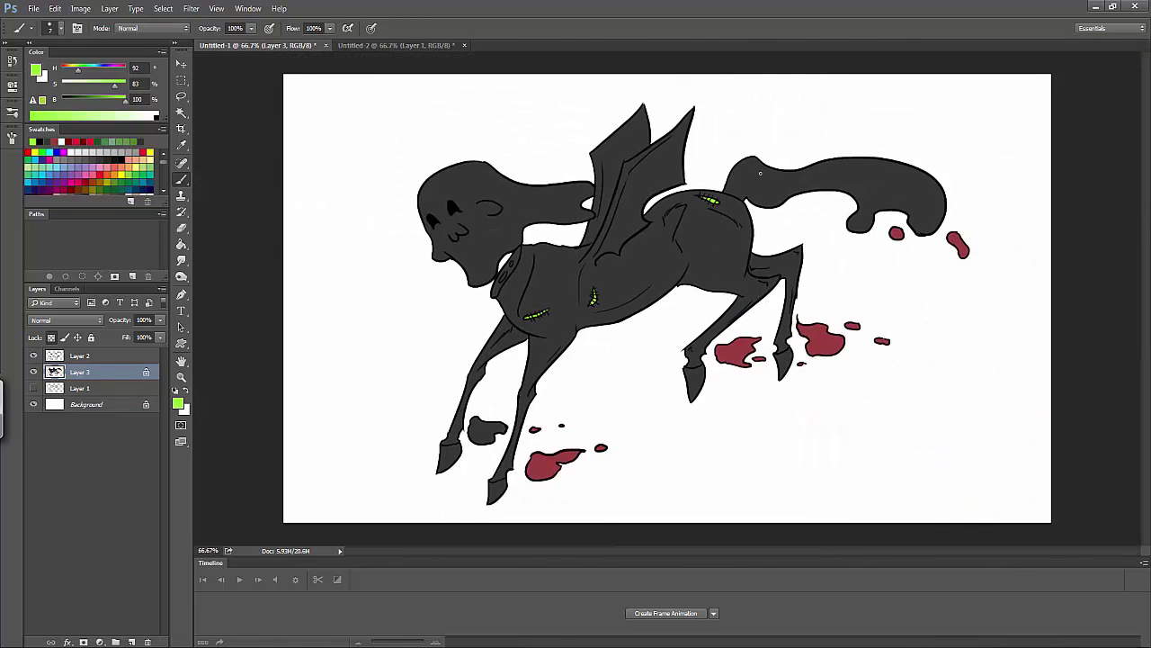
pyautogui.moveTo(520, 245); pyautogui.dragTo(496, 293)
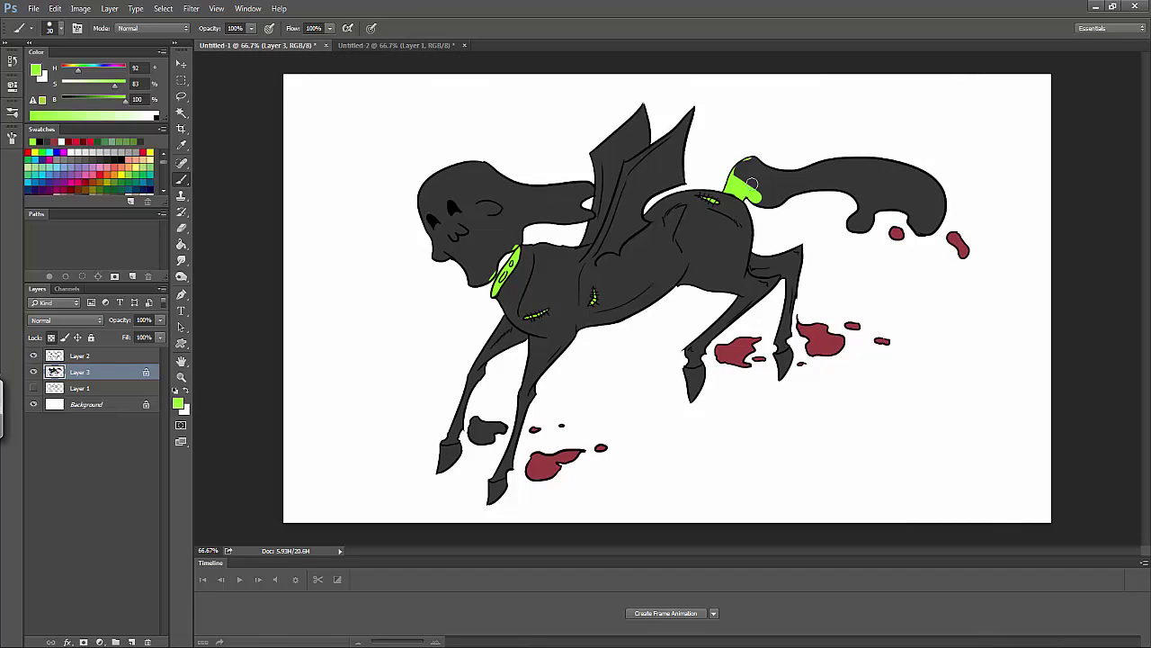
pyautogui.moveTo(752, 185)
pyautogui.mouseDown()
pyautogui.moveTo(928, 158)
pyautogui.moveTo(893, 153)
pyautogui.mouseUp()
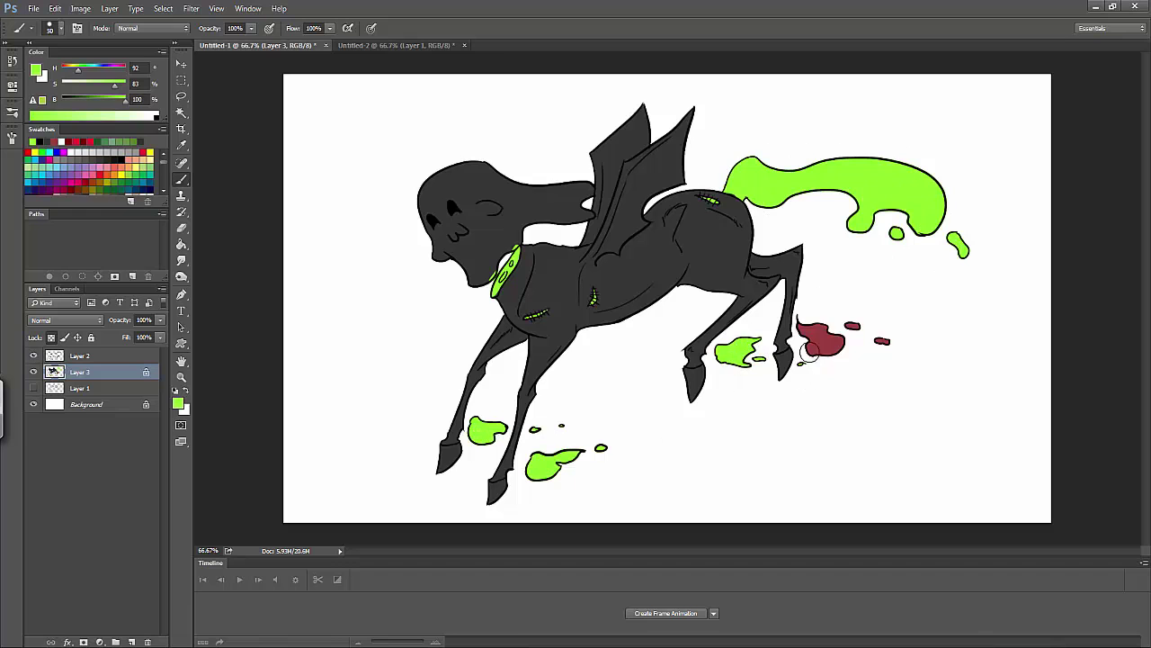
# Step: Sample yellow-green (H 75, S 76, B 100) from the reference and softly shade the tail with a 125-pixel brush
pyautogui.hotkey('ctrl', 'Tab')
pyautogui.hotkey('ctrl', 'Tab')
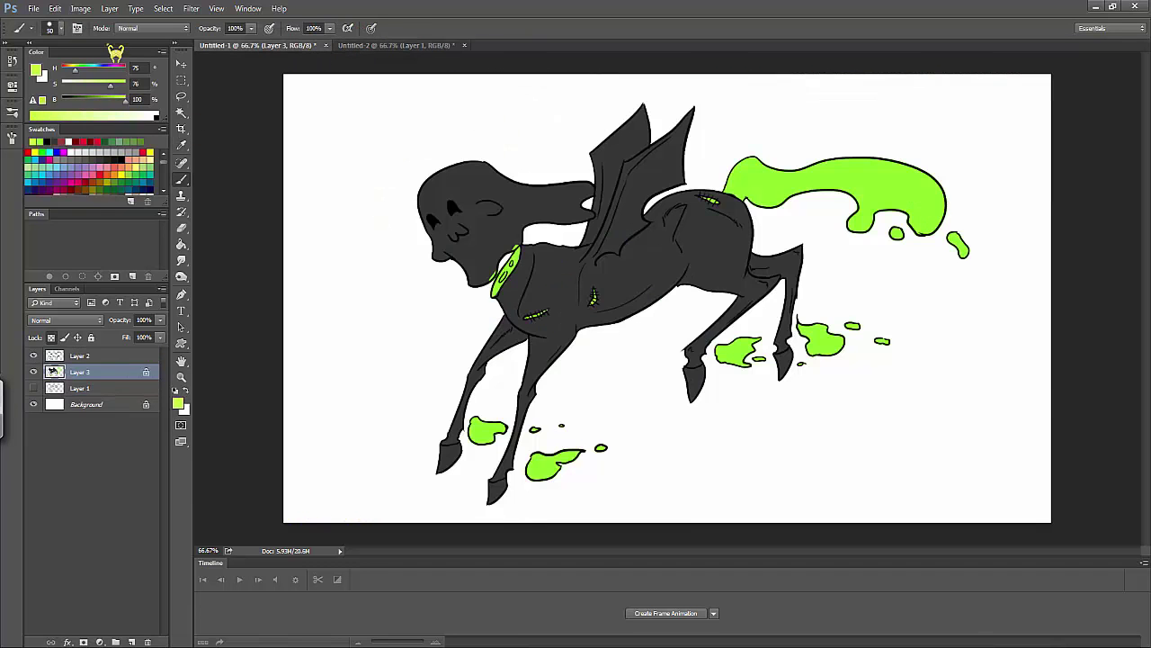
pyautogui.click(54, 28)
pyautogui.moveTo(970, 210); pyautogui.dragTo(883, 182)
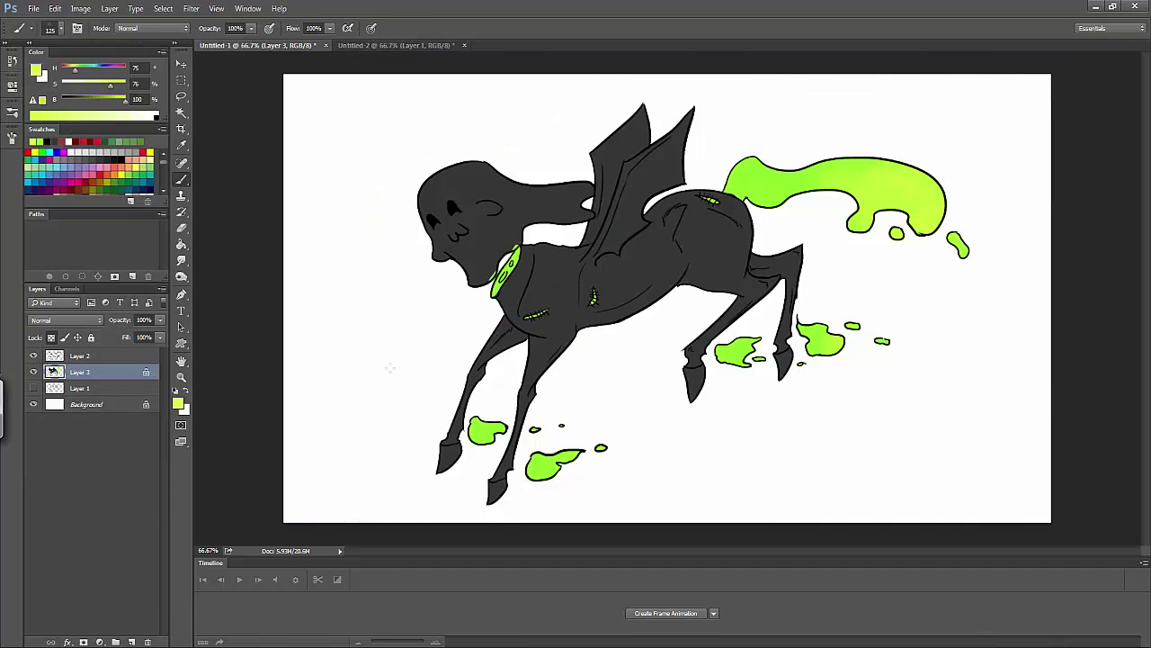
# Step: Set the colour back to bright green (H 92, S 83, B 100) and paint most of the far wing and the near wing's edges
pyautogui.click(36, 69)
pyautogui.click(694, 159)
pyautogui.click(54, 27)
pyautogui.hotkey('ctrl', '+')
pyautogui.hotkey('ctrl', '+')
pyautogui.moveTo(371, 394)
pyautogui.mouseDown()
pyautogui.moveTo(349, 410)
pyautogui.moveTo(612, 57)
pyautogui.moveTo(585, 220)
pyautogui.mouseUp()
pyautogui.press('[')
pyautogui.press('[')
pyautogui.press('[')
pyautogui.moveTo(324, 499)
pyautogui.mouseDown()
pyautogui.moveTo(318, 470)
pyautogui.moveTo(369, 437)
pyautogui.mouseUp()
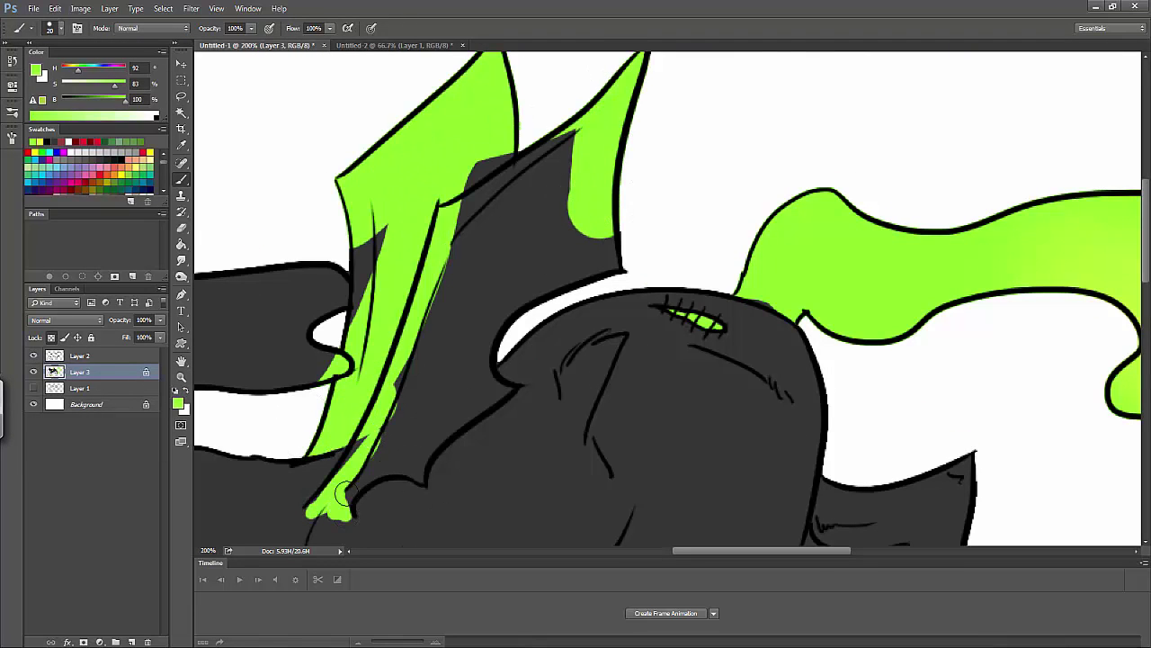
# Step: Fill the remaining dark areas of both wings with bright green, using a larger brush for the membranes
pyautogui.moveTo(344, 493)
pyautogui.mouseDown()
pyautogui.moveTo(422, 455)
pyautogui.moveTo(539, 279)
pyautogui.moveTo(616, 241)
pyautogui.mouseUp()
pyautogui.press(']')
pyautogui.press(']')
pyautogui.moveTo(360, 229)
pyautogui.mouseDown()
pyautogui.moveTo(347, 480)
pyautogui.moveTo(425, 439)
pyautogui.mouseUp()
pyautogui.moveTo(487, 397)
pyautogui.mouseDown()
pyautogui.moveTo(411, 372)
pyautogui.moveTo(584, 198)
pyautogui.mouseUp()
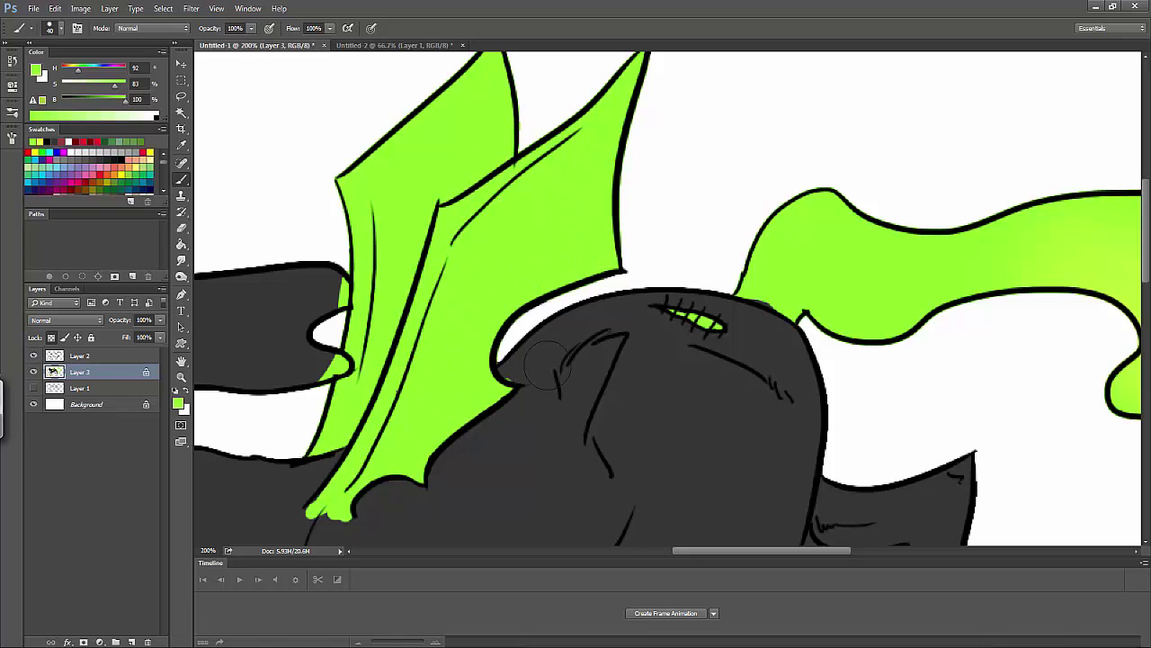
# Step: Sample the body's dark grey and touch up the green overspill at the base of the wings
pyautogui.keyDown('alt'); pyautogui.click(514, 366); pyautogui.keyUp('alt')
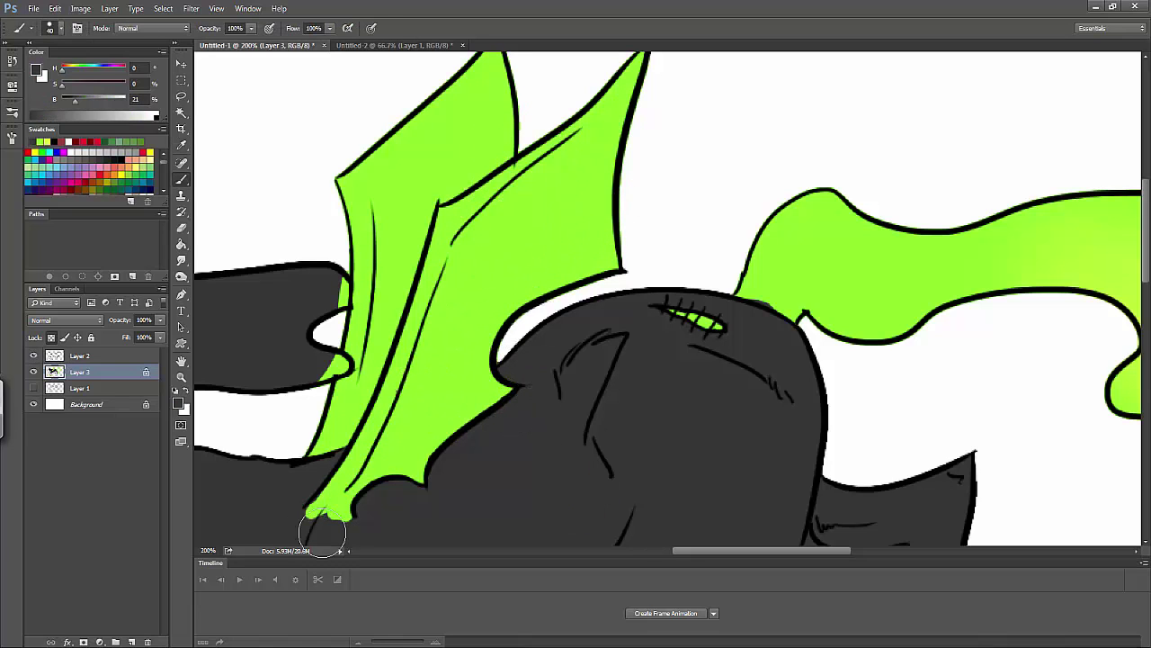
pyautogui.hotkey('ctrl', '-')
pyautogui.hotkey('ctrl', '-')
pyautogui.hotkey('ctrl', '-')
# Step: Set the colour to yellow-green cbff3c and softly shade the wings to match the reference
pyautogui.click(178, 404)
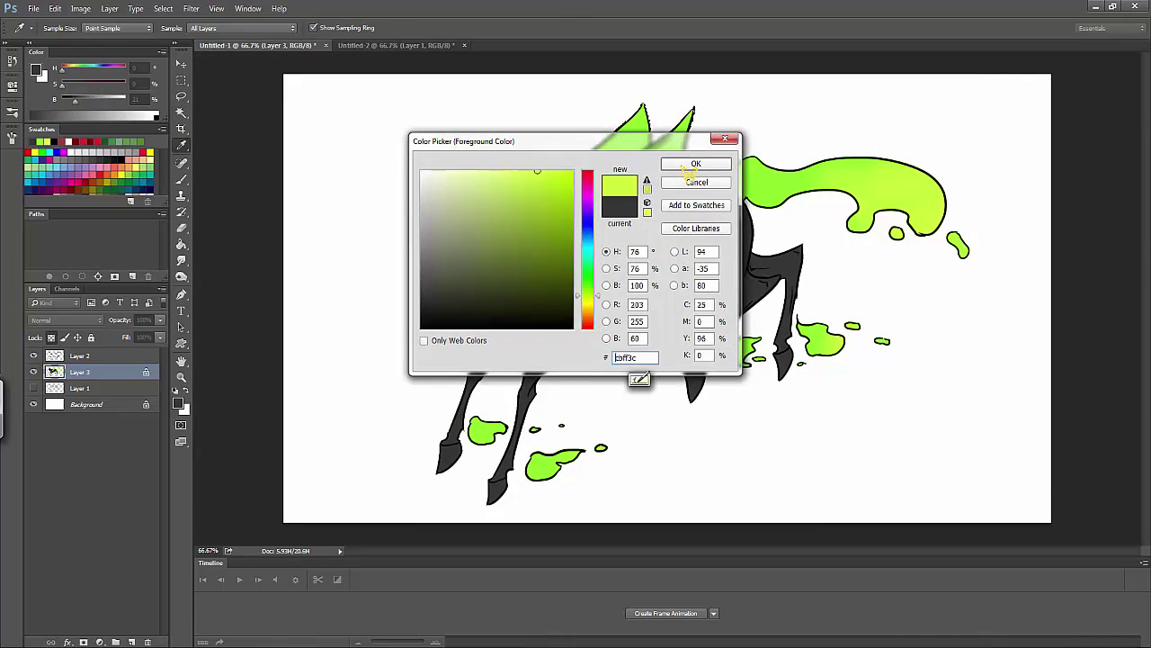
pyautogui.click(695, 162)
pyautogui.hotkey('ctrl', 'Tab')
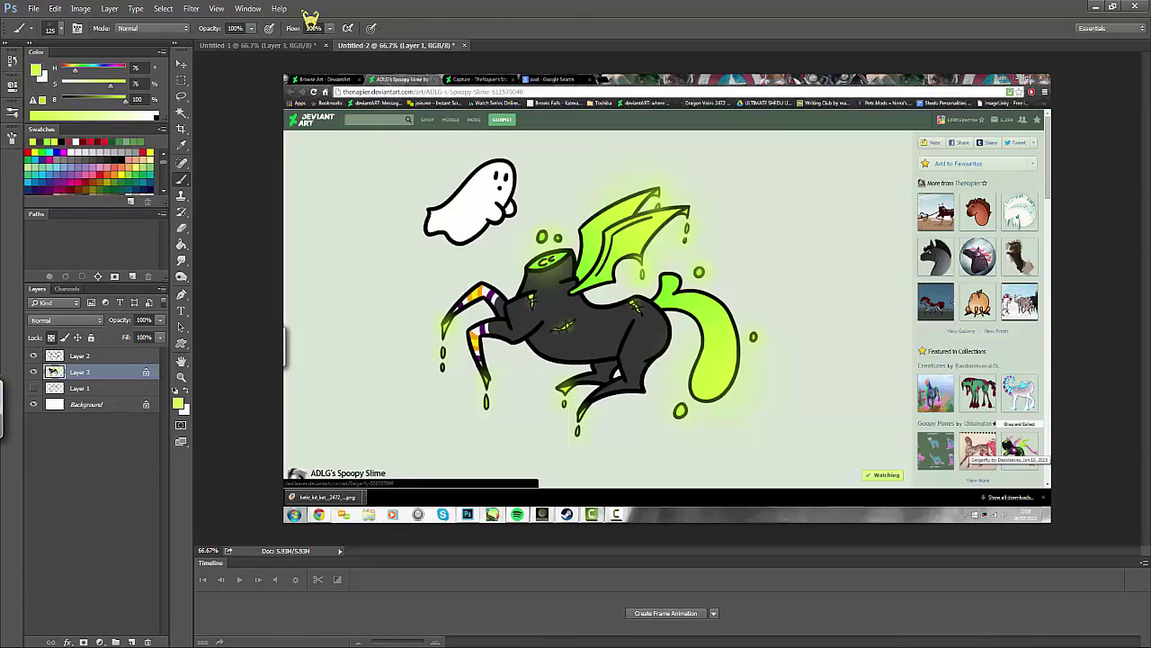
pyautogui.hotkey('ctrl', 'Tab')
# Step: Copy the selected green areas to a new layer and blur the copy into a soft green glow
pyautogui.press('w')
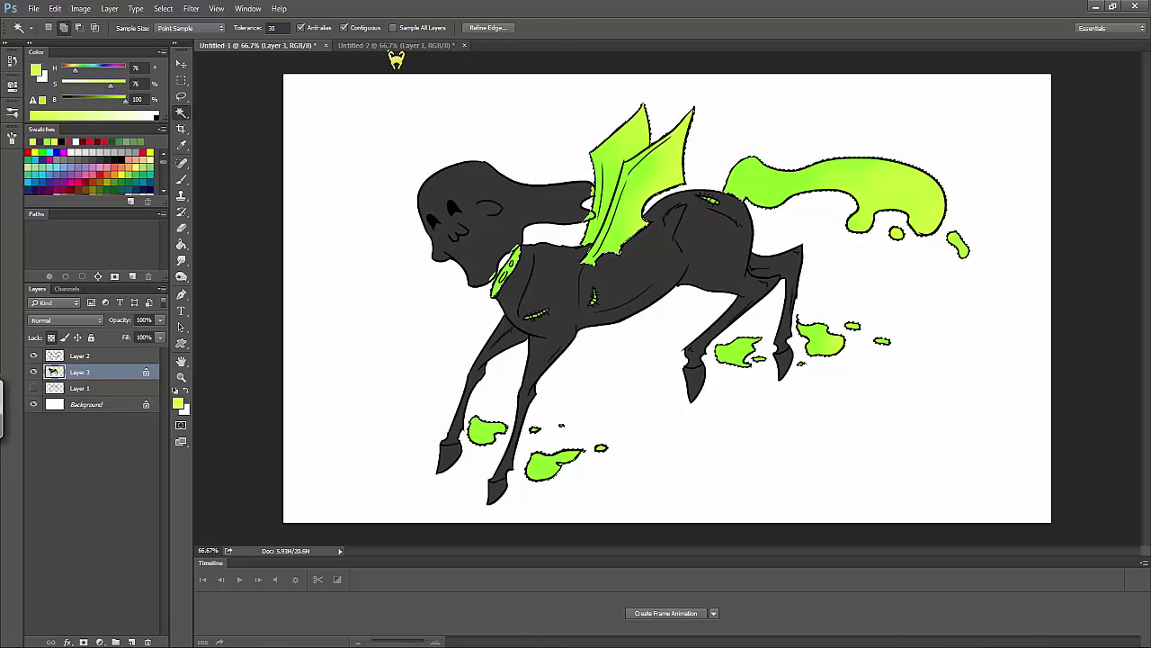
pyautogui.hotkey('ctrl', 'j')
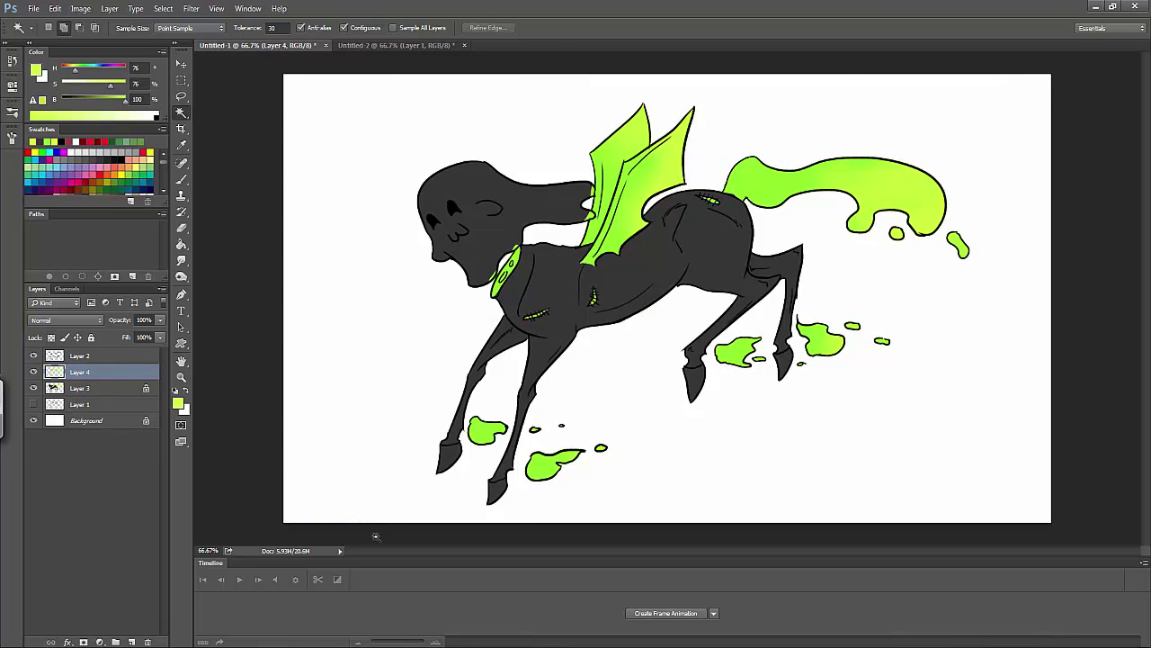
pyautogui.click(191, 8)
pyautogui.click(387, 208)
pyautogui.moveTo(174, 393); pyautogui.dragTo(202, 394)
pyautogui.click(293, 220)
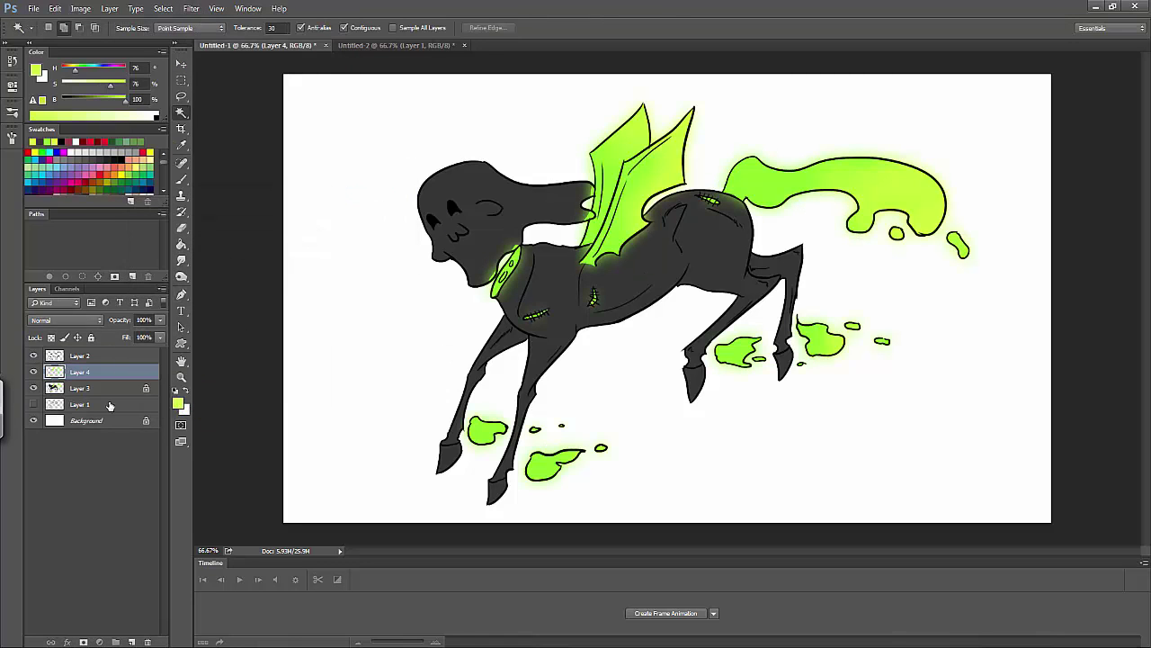
# Step: Fill the Background layer with dark navy (H 250, S 56, B 14)
pyautogui.click(86, 420)
pyautogui.moveTo(120, 93); pyautogui.dragTo(71, 100)
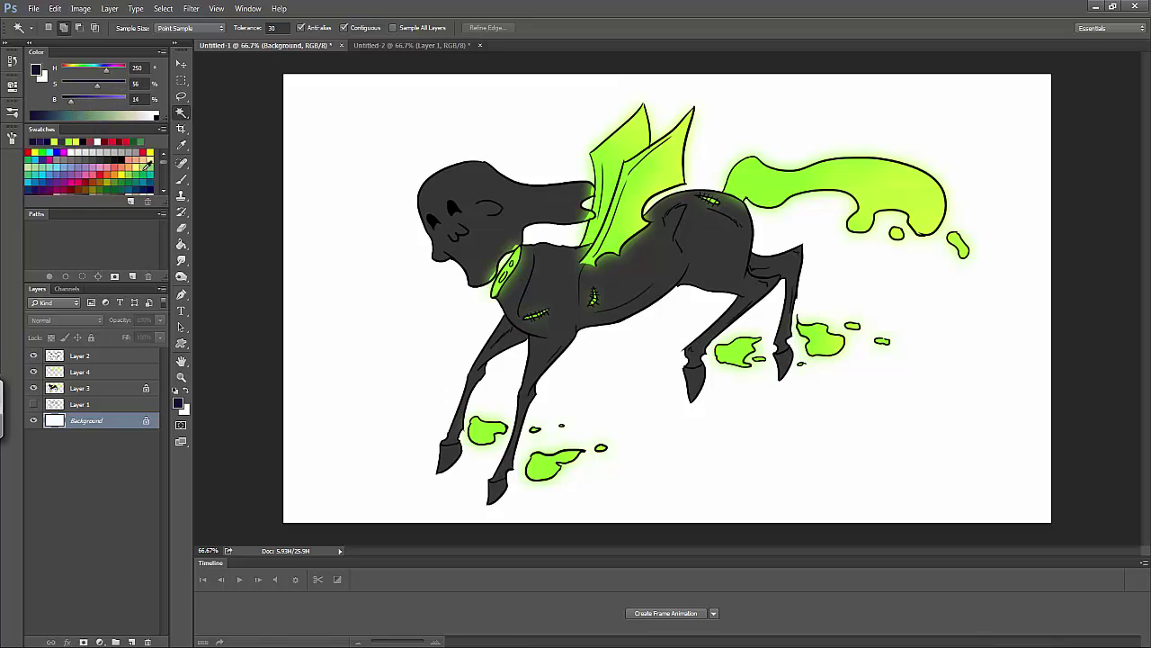
pyautogui.click(181, 243)
pyautogui.click(289, 426)
# Step: Sample off-white (H 268, S 2, B 97) from the reference and paint both lower front legs above the hooves on Layer 3
pyautogui.click(396, 45)
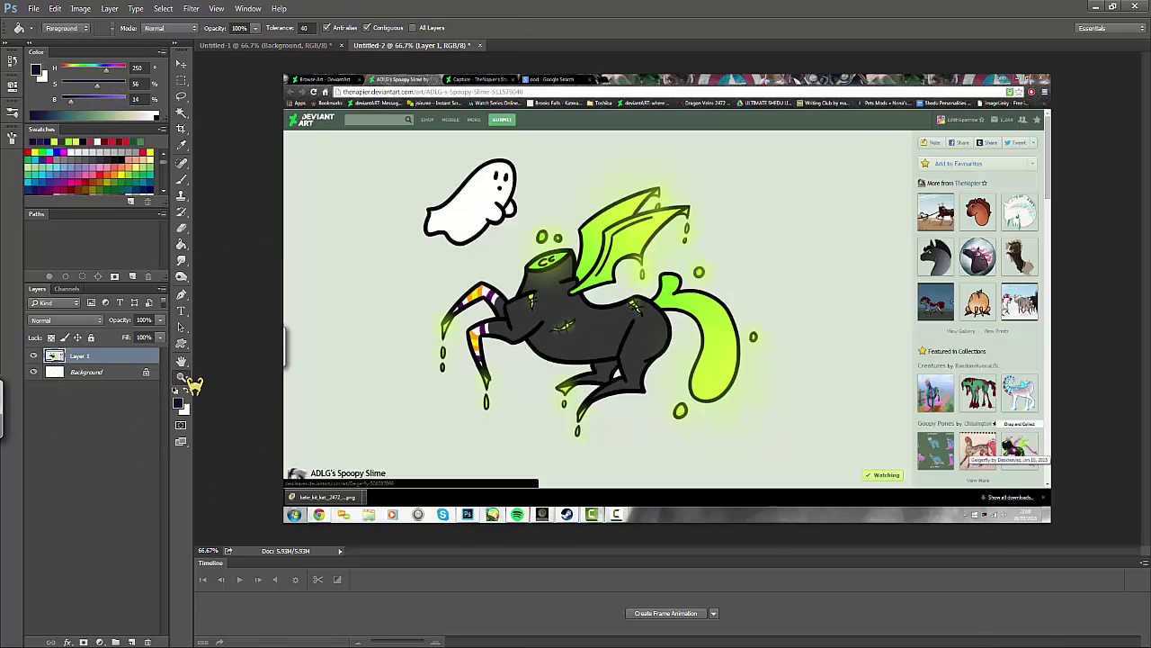
pyautogui.click(181, 377)
pyautogui.click(179, 402)
pyautogui.press('Return')
pyautogui.hotkey('ctrl', 'Tab')
pyautogui.click(449, 397)
pyautogui.click(79, 388)
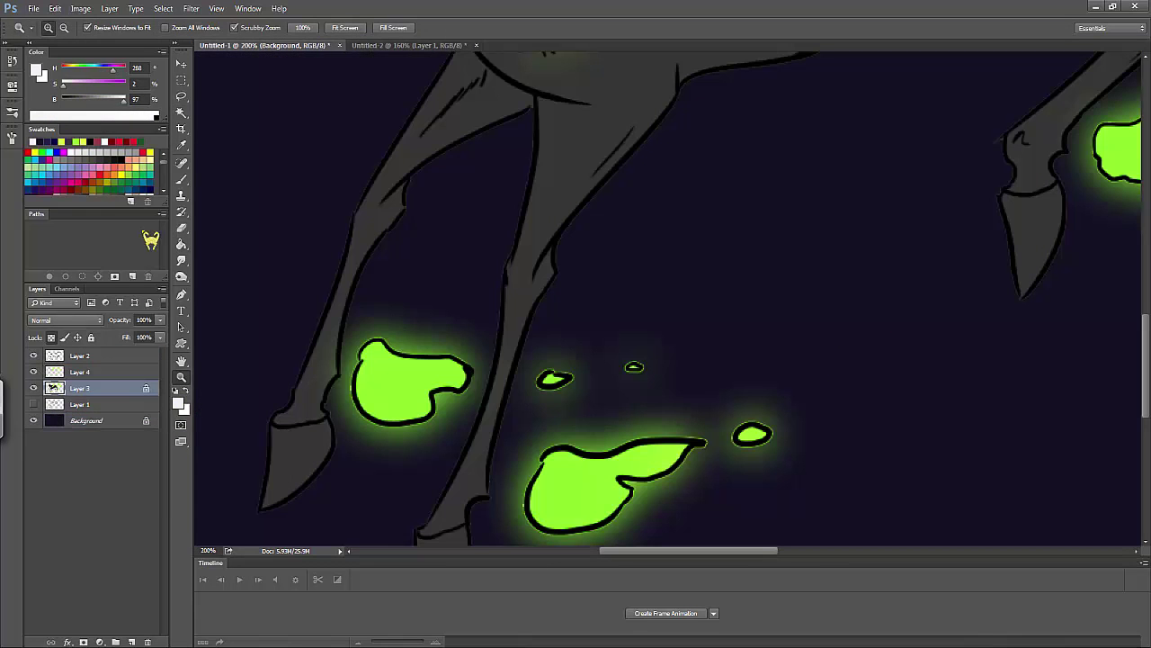
pyautogui.press('b')
pyautogui.click(52, 28)
pyautogui.moveTo(508, 278); pyautogui.dragTo(553, 234)
pyautogui.moveTo(381, 142)
pyautogui.mouseDown()
pyautogui.moveTo(301, 410)
pyautogui.moveTo(283, 425)
pyautogui.mouseUp()
pyautogui.moveTo(411, 531); pyautogui.dragTo(520, 292)
# Step: Sample purple (H 294, S 89, B 42) from the reference and paint bands near both ends of the white stockings
pyautogui.hotkey('ctrl', 'Tab')
pyautogui.keyDown('alt'); pyautogui.click(480, 281); pyautogui.keyUp('alt')
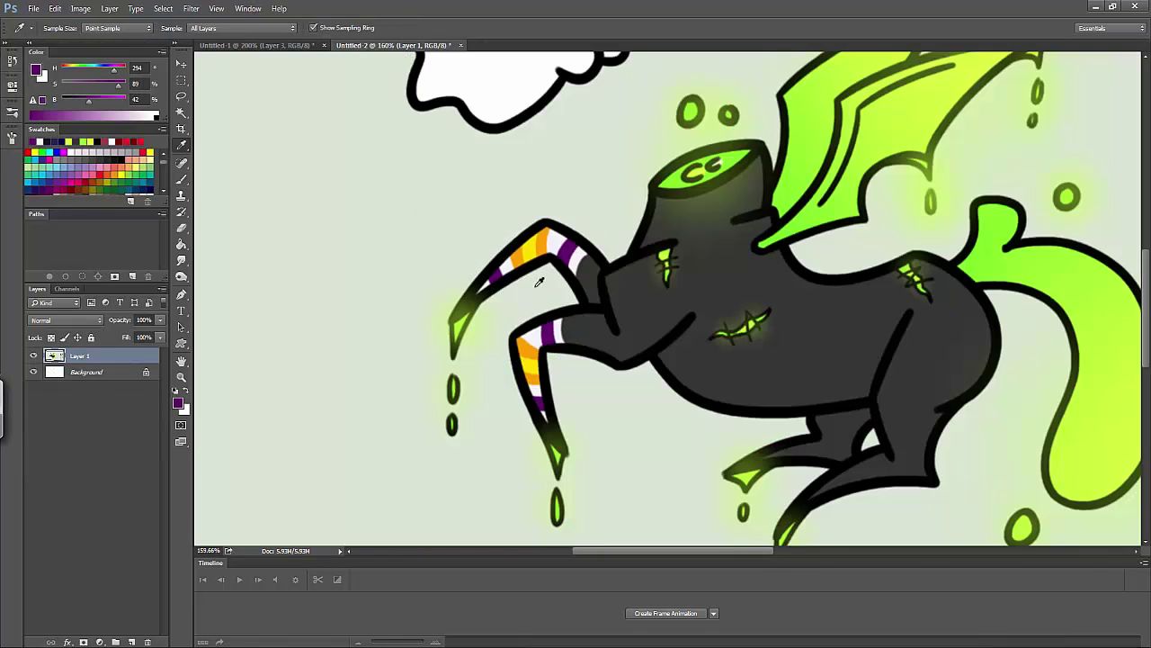
pyautogui.hotkey('ctrl', 'Tab')
pyautogui.click(536, 254)
pyautogui.hotkey('ctrl', 'Tab')
pyautogui.hotkey('ctrl', 'Tab')
pyautogui.moveTo(365, 144); pyautogui.dragTo(401, 158)
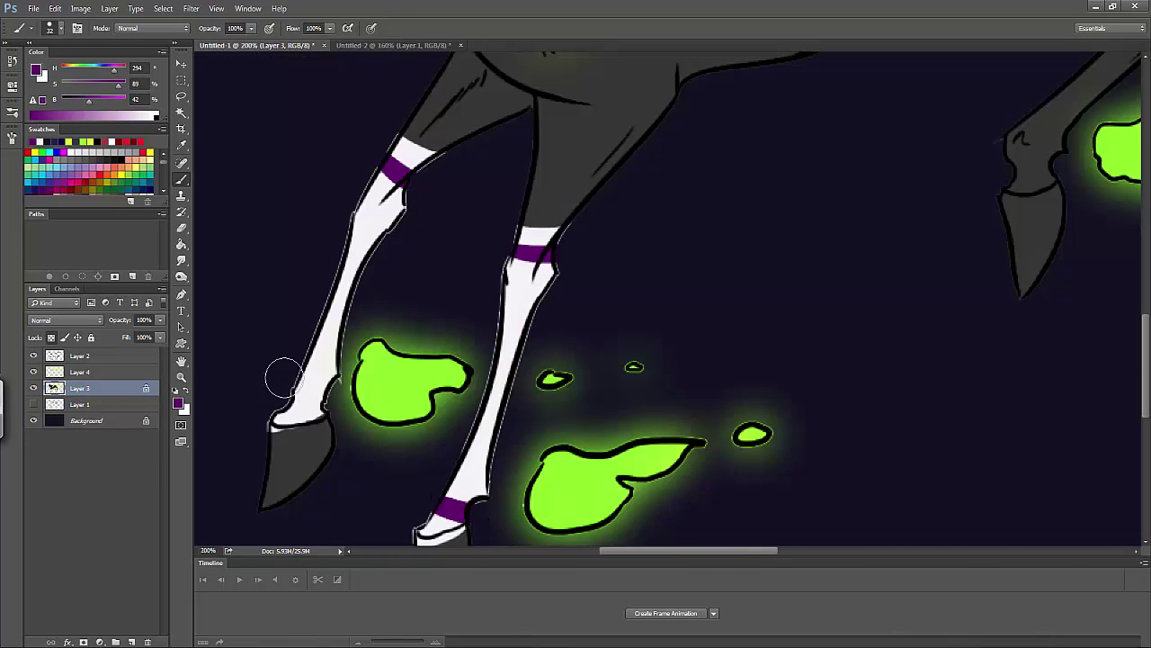
pyautogui.moveTo(278, 376); pyautogui.dragTo(319, 395)
# Step: Sample the reference's stripe colours and paint a long yellow section (H 53, S 100, B 100) mid-leg on both front stockings
pyautogui.hotkey('ctrl', 'Tab')
pyautogui.keyDown('alt'); pyautogui.click(548, 235); pyautogui.keyUp('alt')
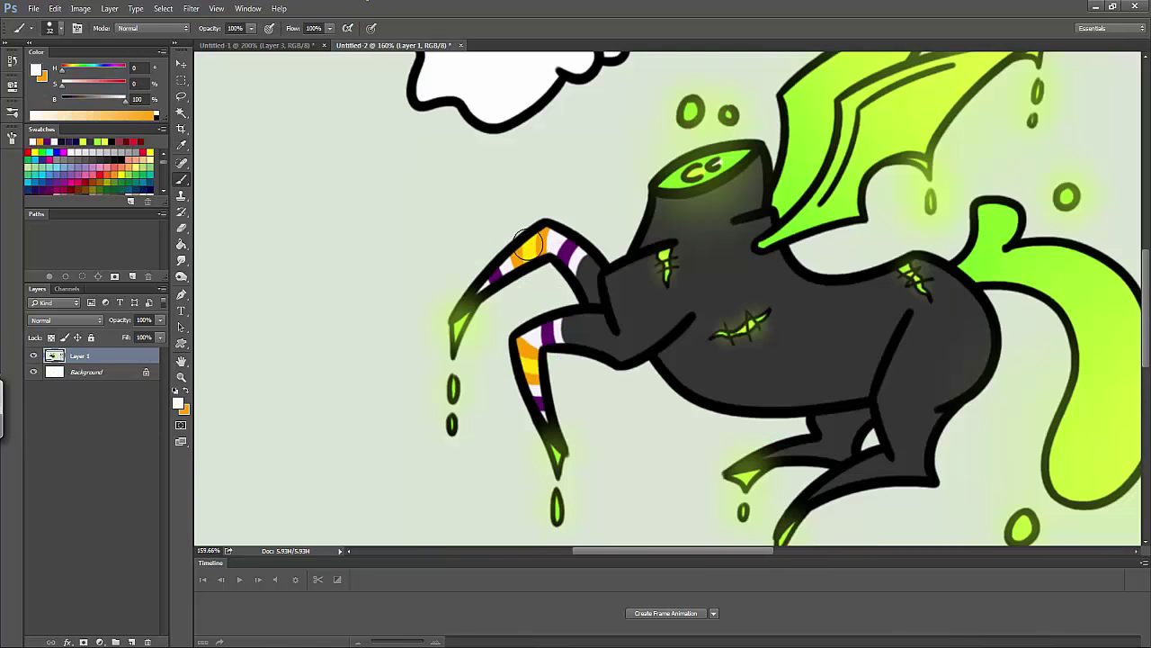
pyautogui.hotkey('ctrl', 'Tab')
pyautogui.moveTo(396, 205); pyautogui.dragTo(335, 308)
pyautogui.moveTo(530, 274); pyautogui.dragTo(499, 387)
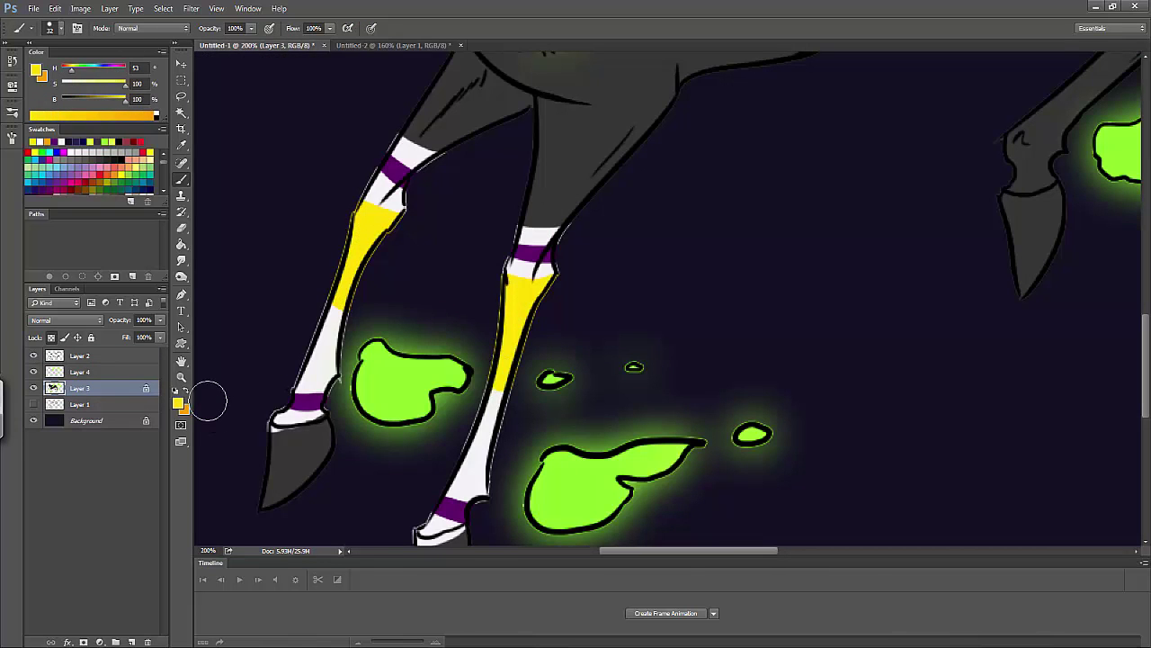
pyautogui.moveTo(383, 229); pyautogui.dragTo(346, 279)
# Step: Paint the yellow stocking sections orange (H 37, S 100, B 100) and add a yellow band across the middle of each
pyautogui.hotkey('ctrl', 'Tab')
pyautogui.hotkey('ctrl', 'Tab')
pyautogui.moveTo(369, 229); pyautogui.dragTo(341, 297)
pyautogui.moveTo(396, 206); pyautogui.dragTo(338, 301)
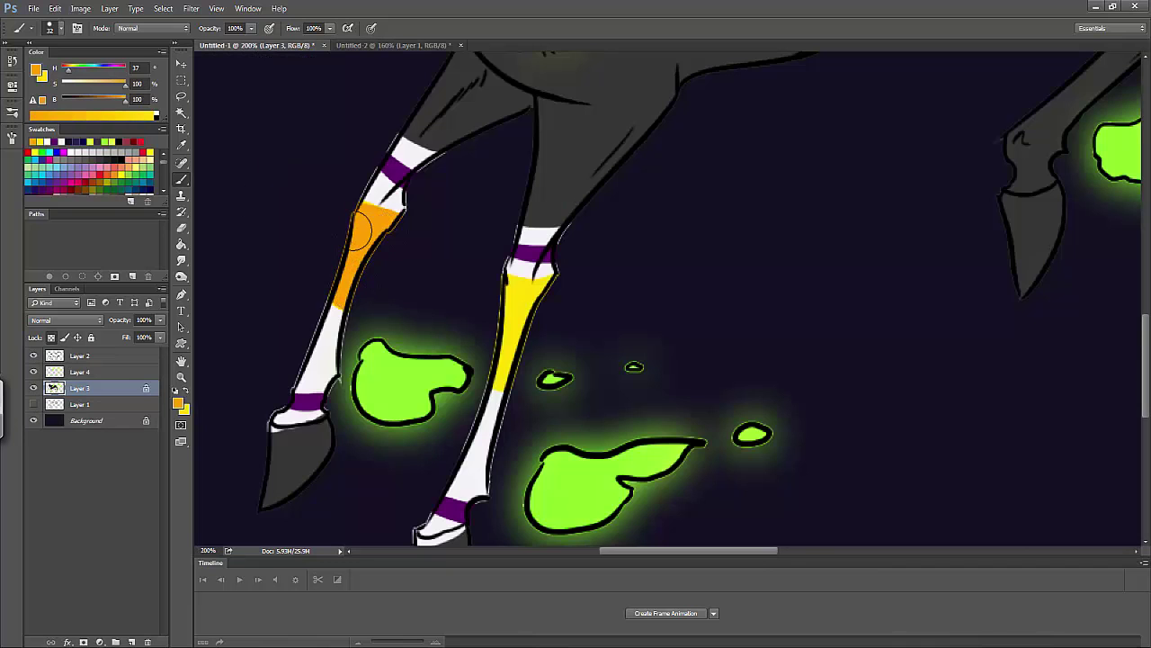
pyautogui.moveTo(548, 274); pyautogui.dragTo(509, 358)
pyautogui.press('x')
pyautogui.moveTo(369, 232); pyautogui.dragTo(347, 281)
pyautogui.moveTo(535, 310); pyautogui.dragTo(513, 350)
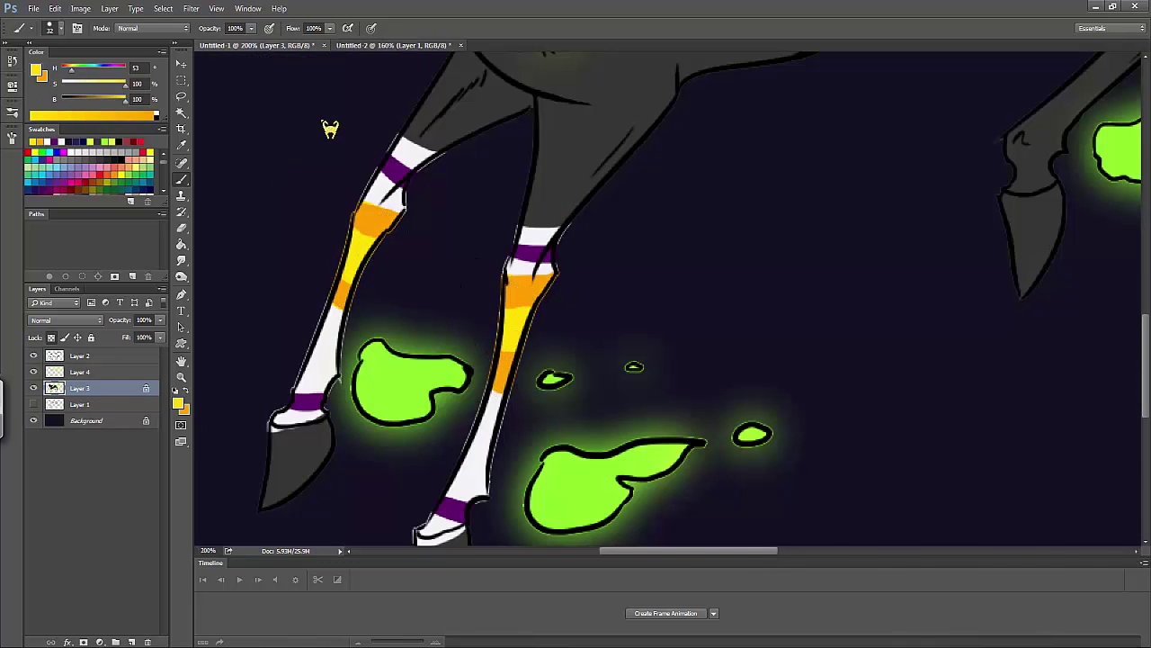
# Step: Mix a yellow (H 68, S 77, B 99) from the wing colour and paint the larger oval on the neck stump on Layer 4
pyautogui.hotkey('ctrl', 'Tab')
pyautogui.hotkey('ctrl', 'Tab')
pyautogui.moveTo(1146, 336); pyautogui.dragTo(1138, 222)
pyautogui.keyDown('alt'); pyautogui.click(976, 90); pyautogui.keyUp('alt')
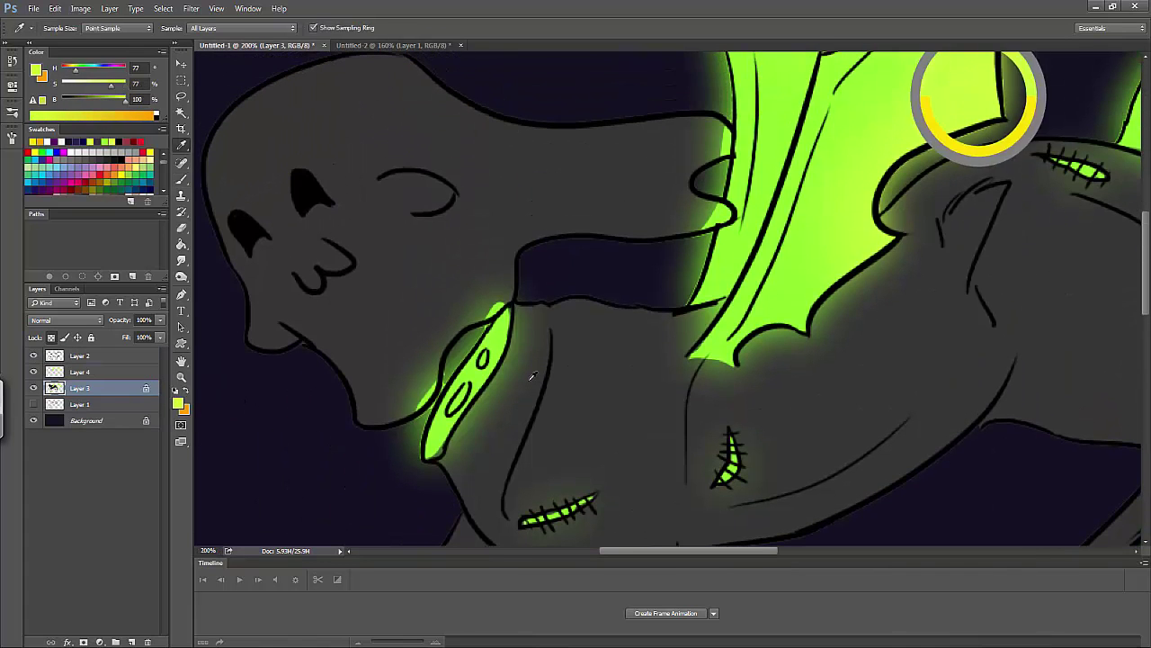
pyautogui.press('p')
pyautogui.press('b')
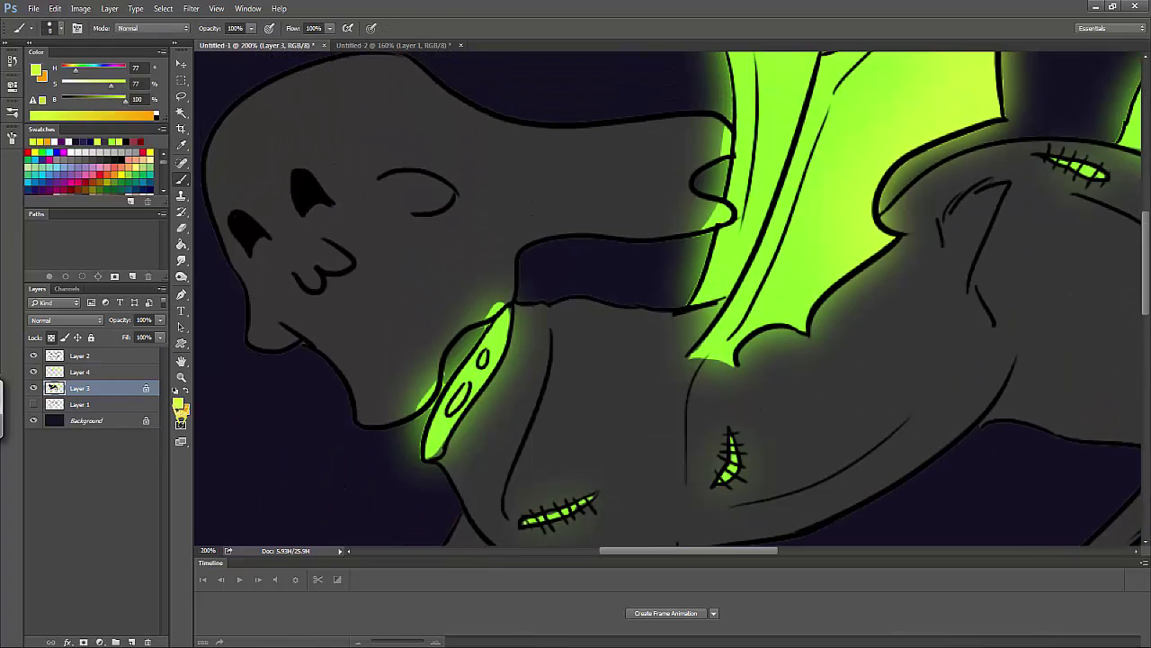
pyautogui.click(177, 403)
pyautogui.click(531, 178)
pyautogui.click(697, 162)
pyautogui.click(94, 371)
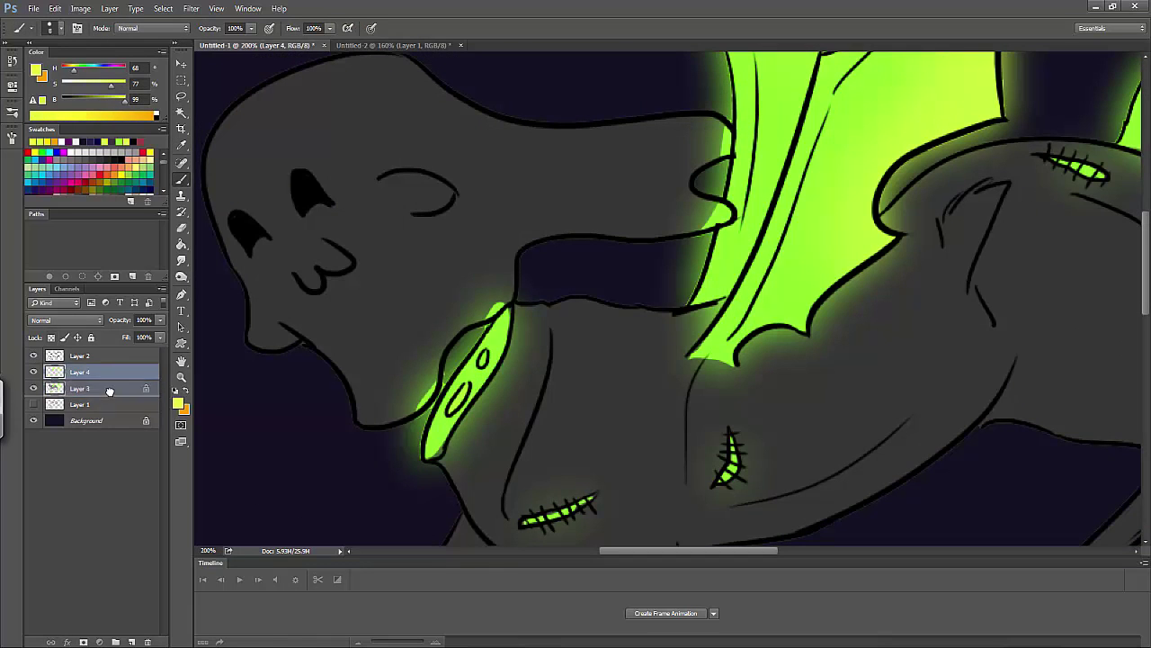
pyautogui.moveTo(108, 390); pyautogui.dragTo(104, 367)
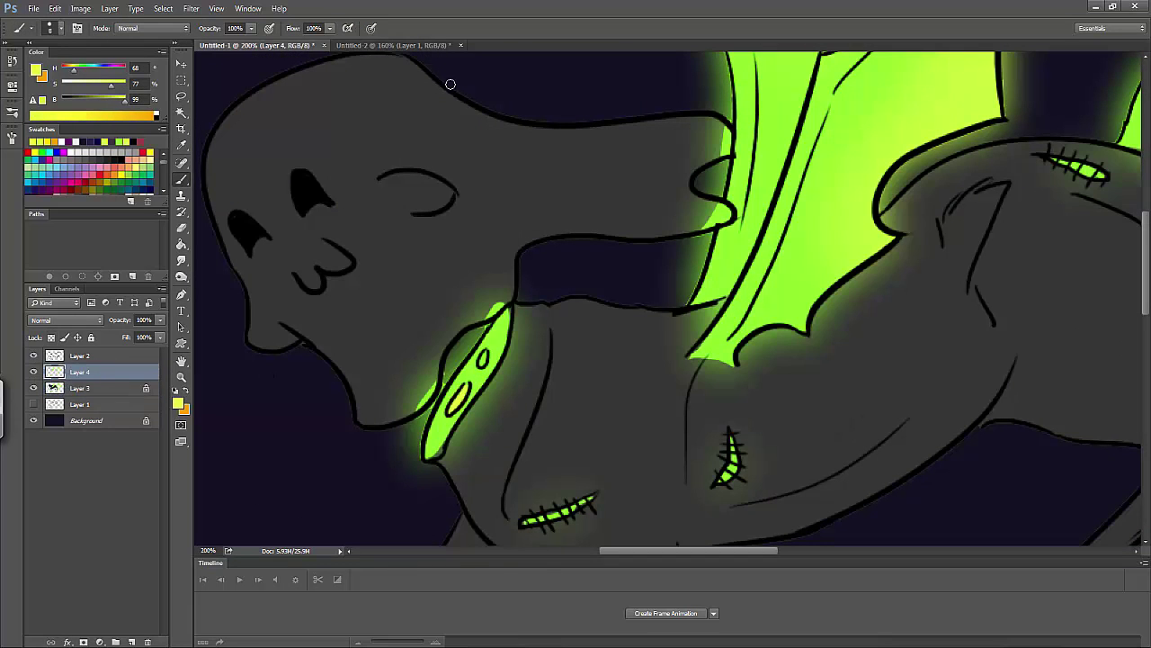
# Step: Paint the creature's entire ghost head white (H 0, S 0, B 100) on Layer 3
pyautogui.press('z')
pyautogui.scroll(-8, 483, 360)
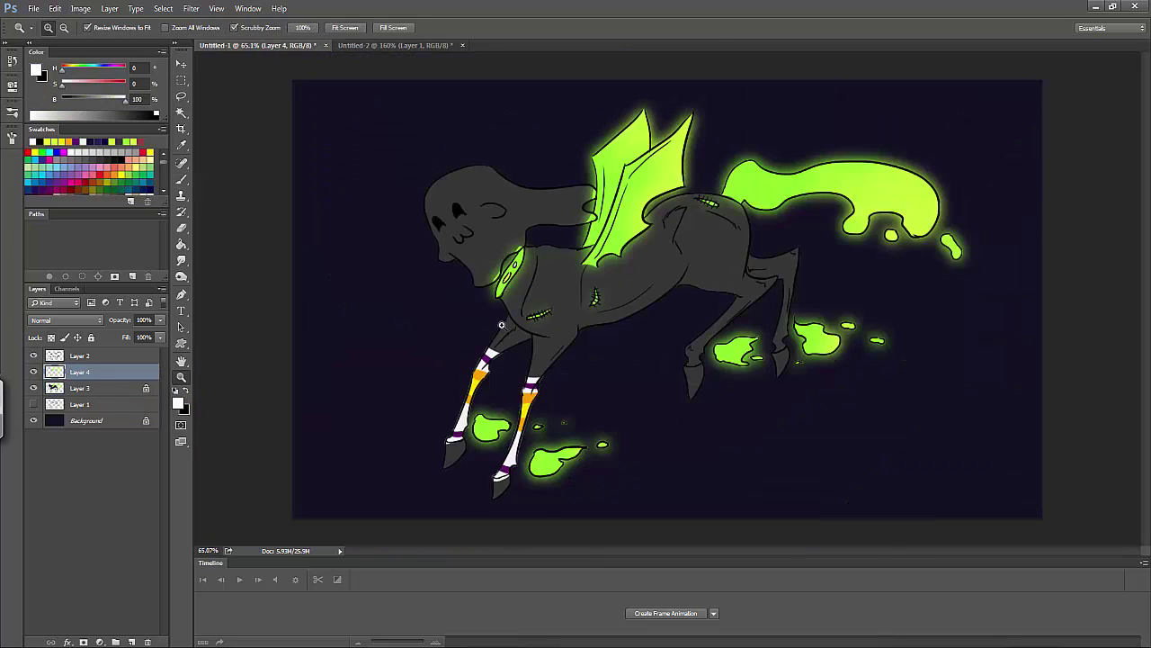
pyautogui.click(391, 45)
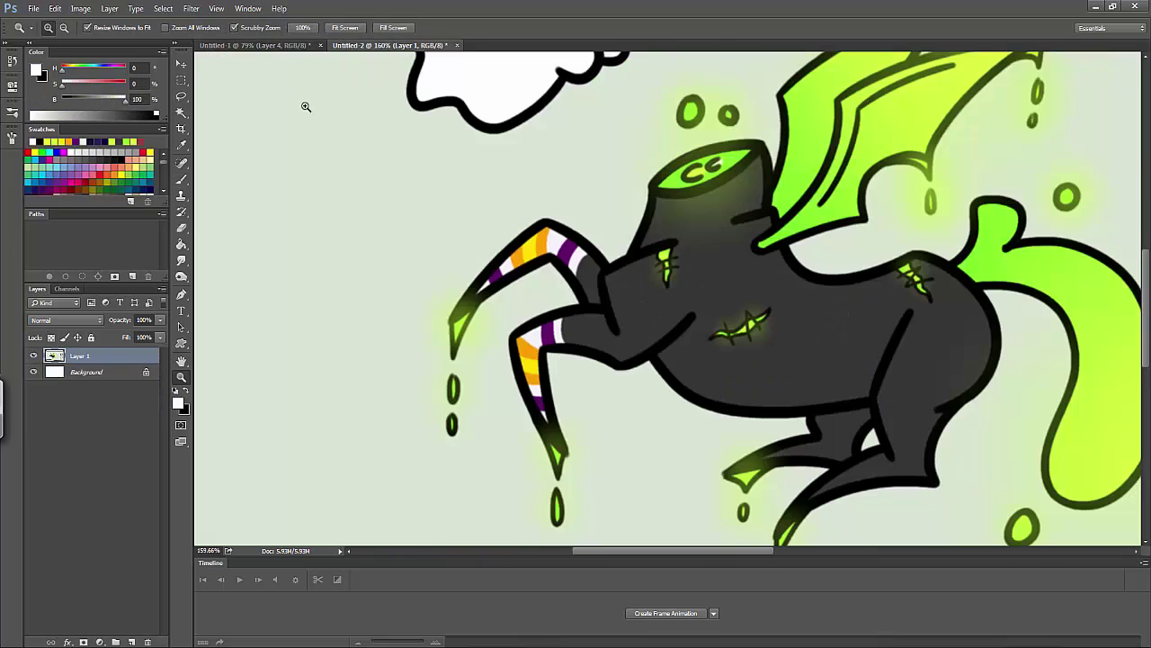
pyautogui.click(255, 45)
pyautogui.press('b')
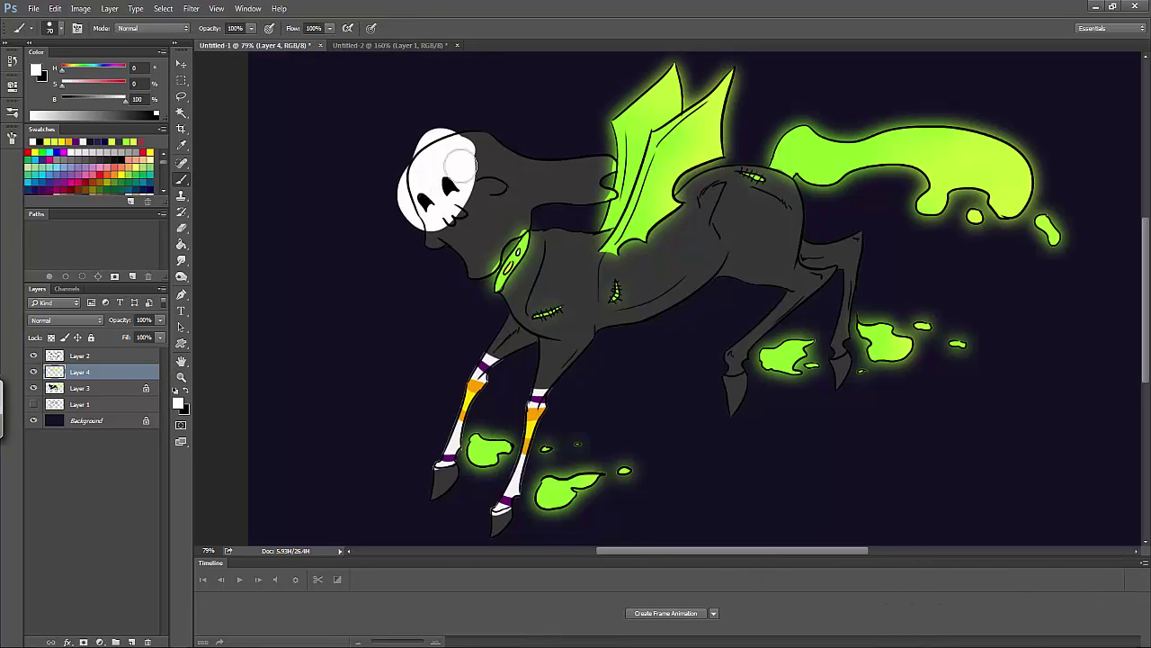
pyautogui.hotkey('alt', '[')
pyautogui.moveTo(436, 193)
pyautogui.mouseDown()
pyautogui.moveTo(485, 247)
pyautogui.moveTo(573, 189)
pyautogui.moveTo(605, 191)
pyautogui.moveTo(504, 180)
pyautogui.mouseUp()
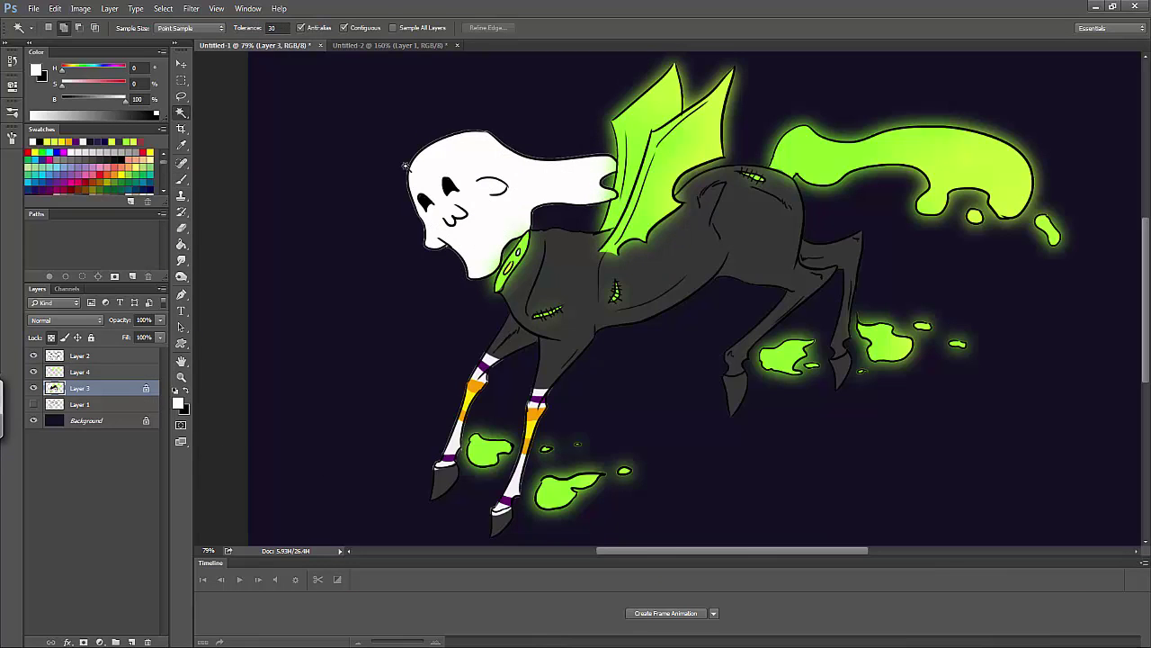
# Step: Separate the white ghost head from Layer 3 onto its own new layer and set that layer's opacity to 75%
pyautogui.press('w')
pyautogui.click(491, 203)
pyautogui.hotkey('ctrl', 'j')
pyautogui.hotkey('alt', '[')
pyautogui.hotkey('ctrl', 'd')
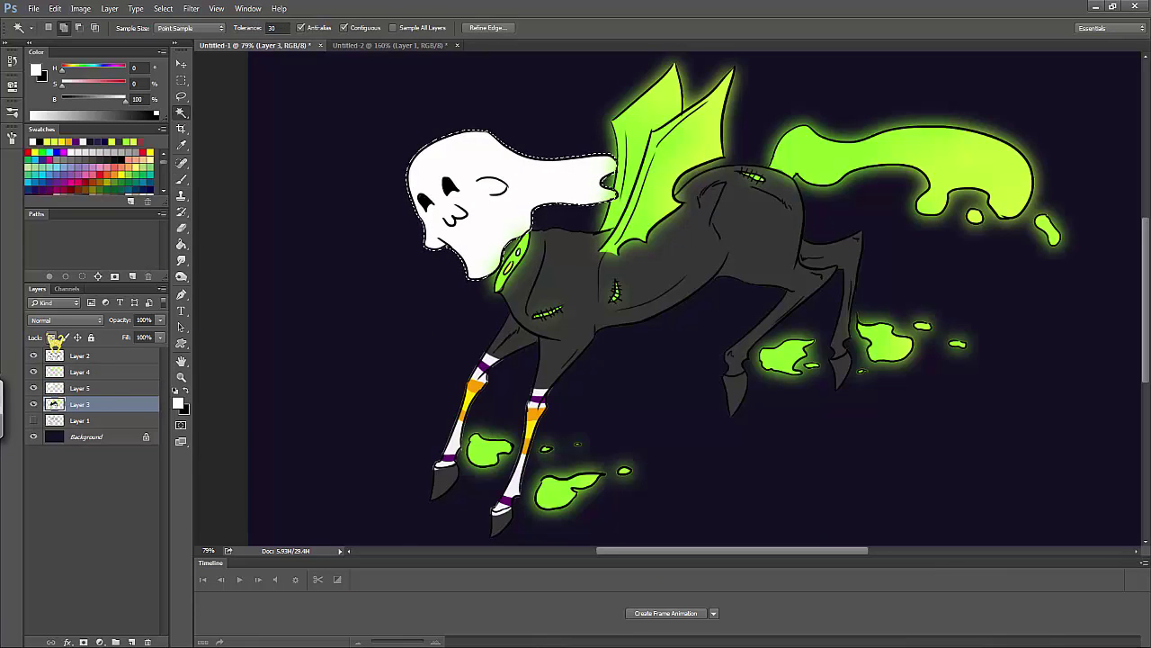
pyautogui.click(81, 388)
pyautogui.moveTo(160, 321); pyautogui.dragTo(153, 342)
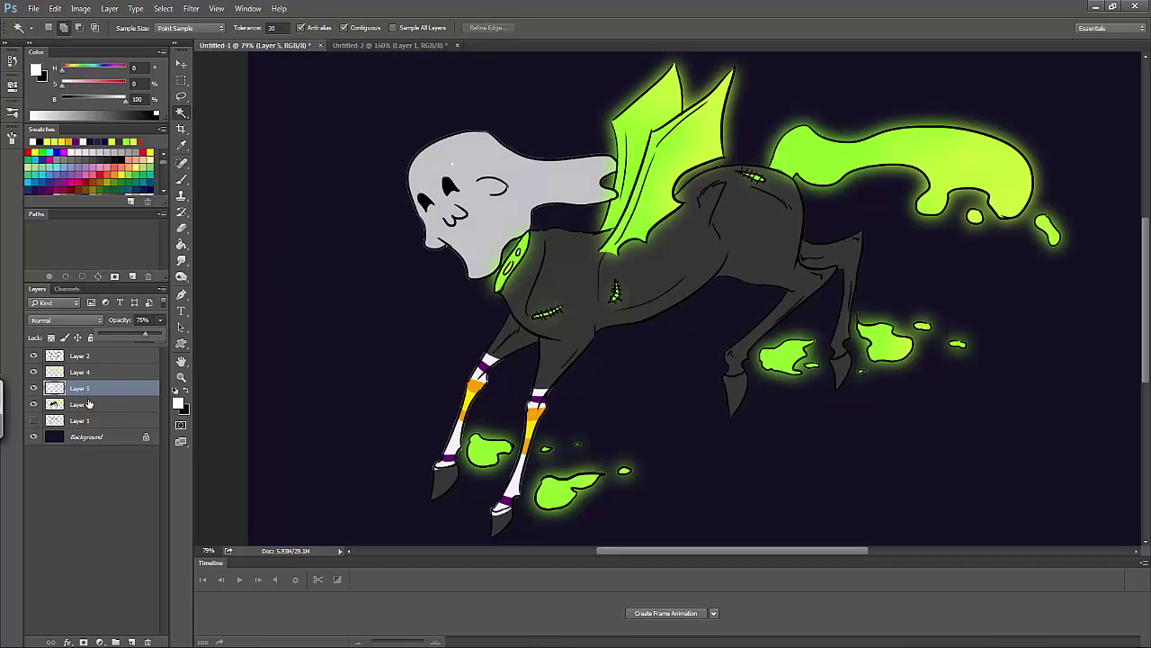
pyautogui.click(33, 372)
pyautogui.click(33, 372)
pyautogui.click(34, 355)
pyautogui.press('0')
pyautogui.click(74, 372)
pyautogui.press('e')
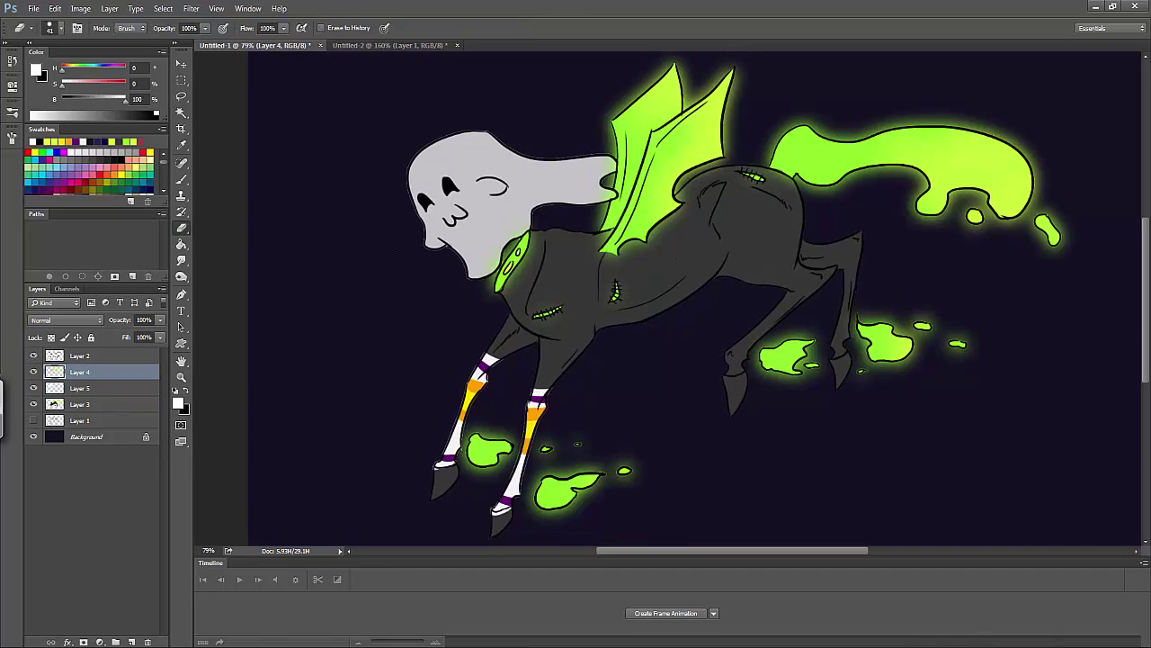
# Step: Sample a yellow-green (H 77, S 77, B 100) from the wing and paint all four hooves on Layer 3 with transparent pixels locked
pyautogui.click(180, 401)
pyautogui.click(581, 296)
pyautogui.click(540, 175)
pyautogui.click(697, 159)
pyautogui.click(79, 404)
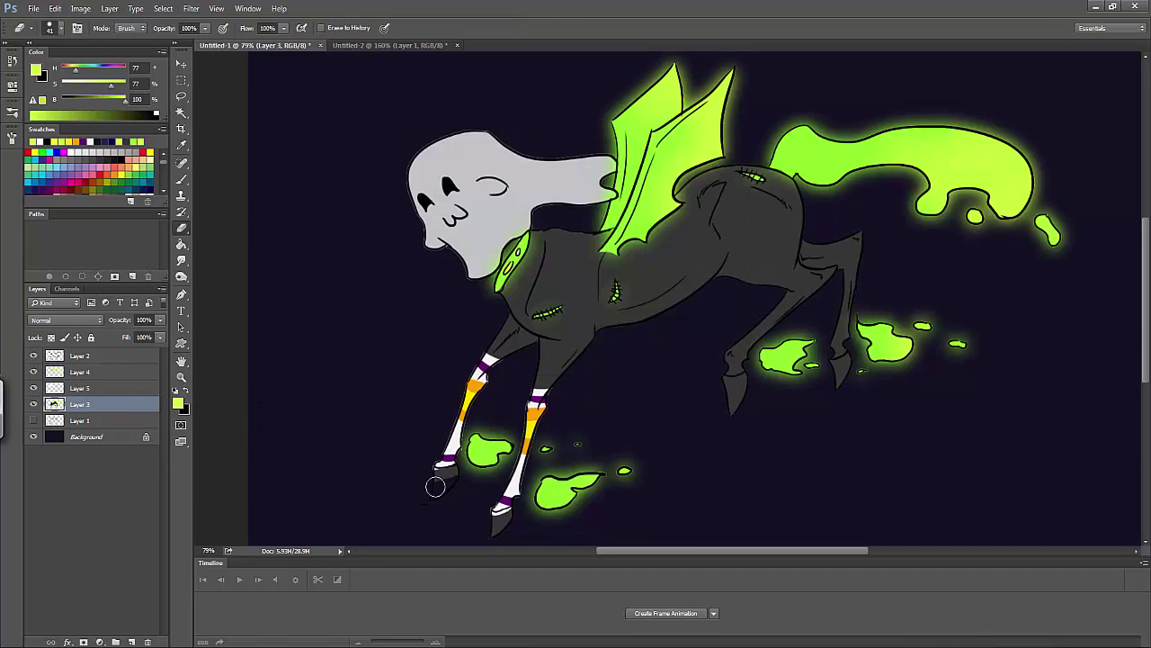
pyautogui.press('b')
pyautogui.click(51, 337)
pyautogui.moveTo(449, 469); pyautogui.dragTo(437, 490)
pyautogui.moveTo(504, 511); pyautogui.dragTo(499, 526)
pyautogui.moveTo(730, 385); pyautogui.dragTo(739, 400)
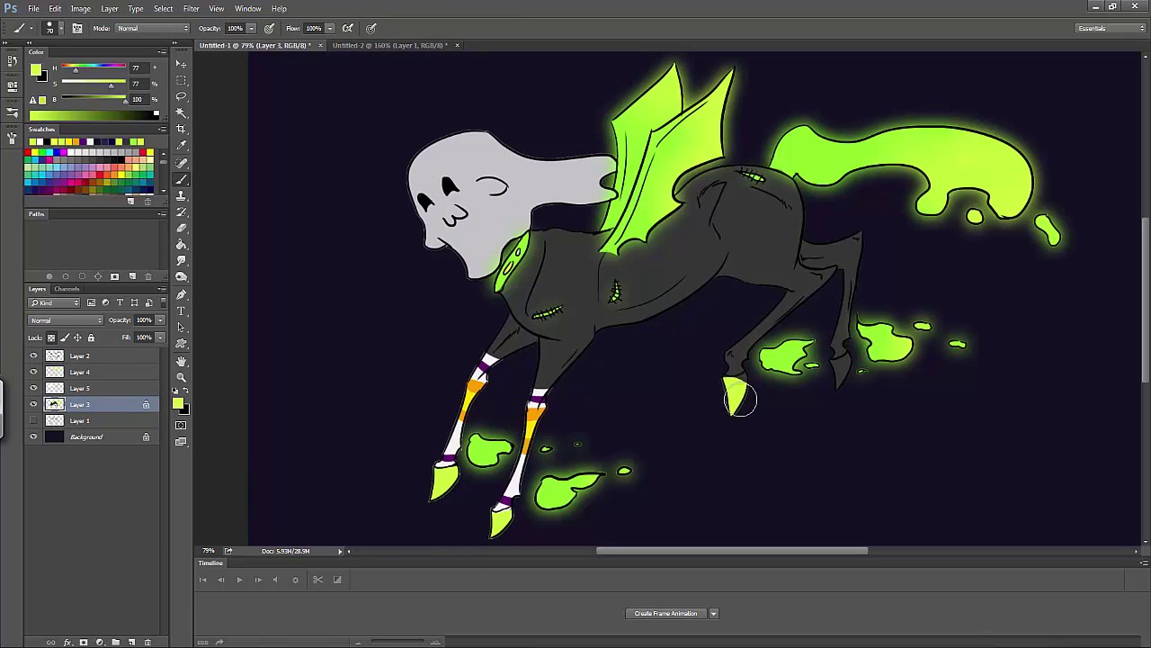
pyautogui.moveTo(839, 359); pyautogui.dragTo(850, 382)
pyautogui.click(181, 376)
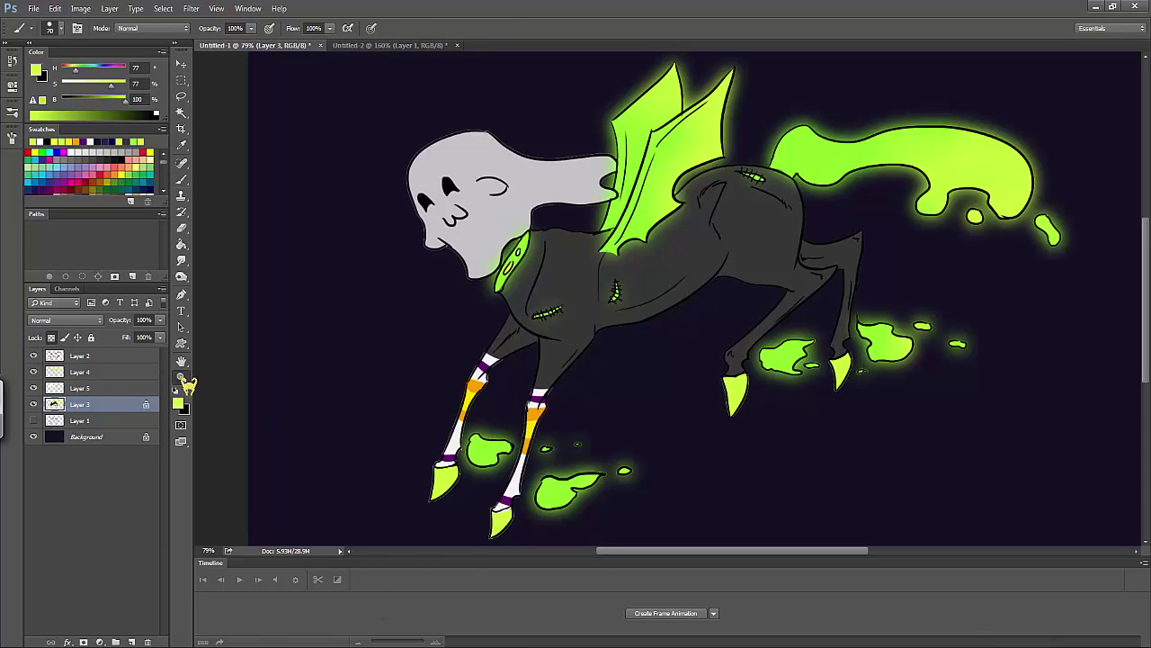
pyautogui.moveTo(809, 310); pyautogui.dragTo(694, 330)
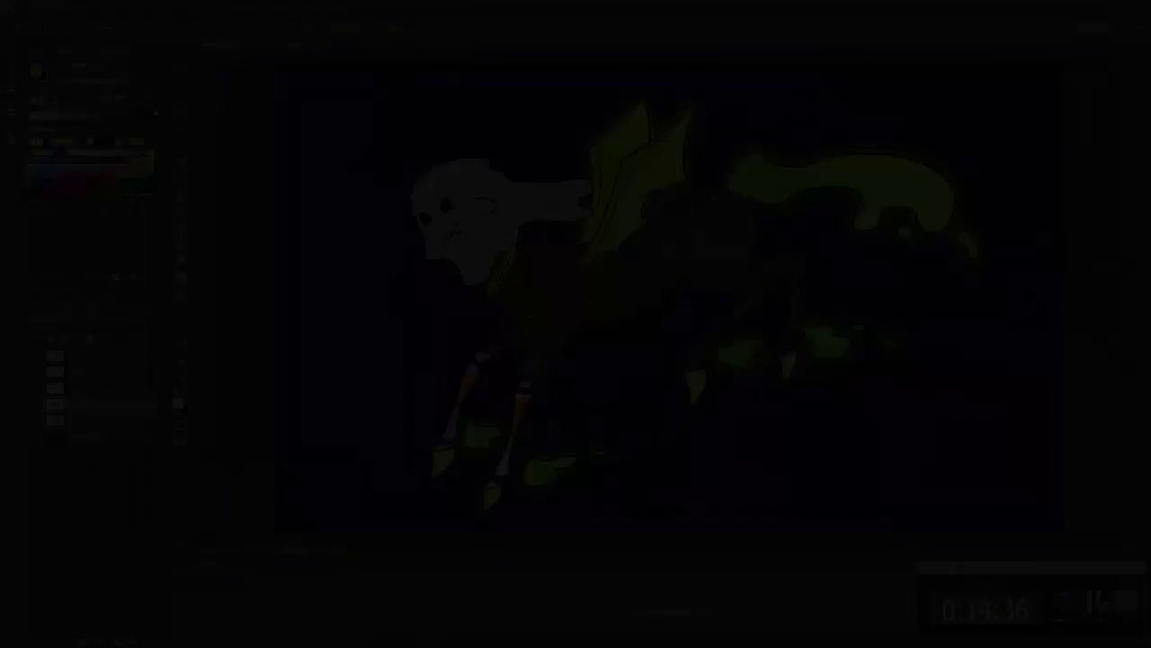